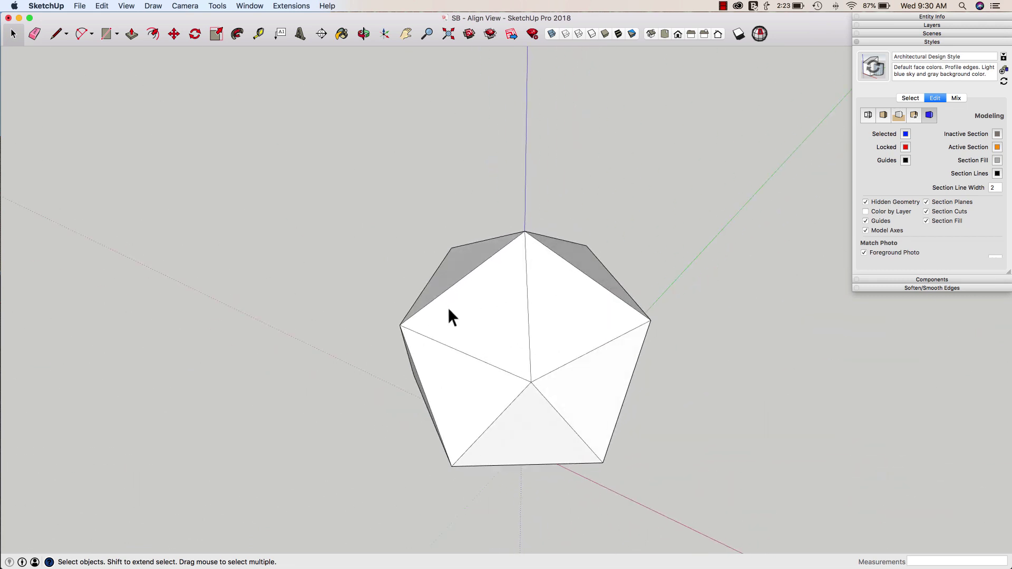
Step: Add a 3D text '1' on the white upper face of the die
click(302, 33)
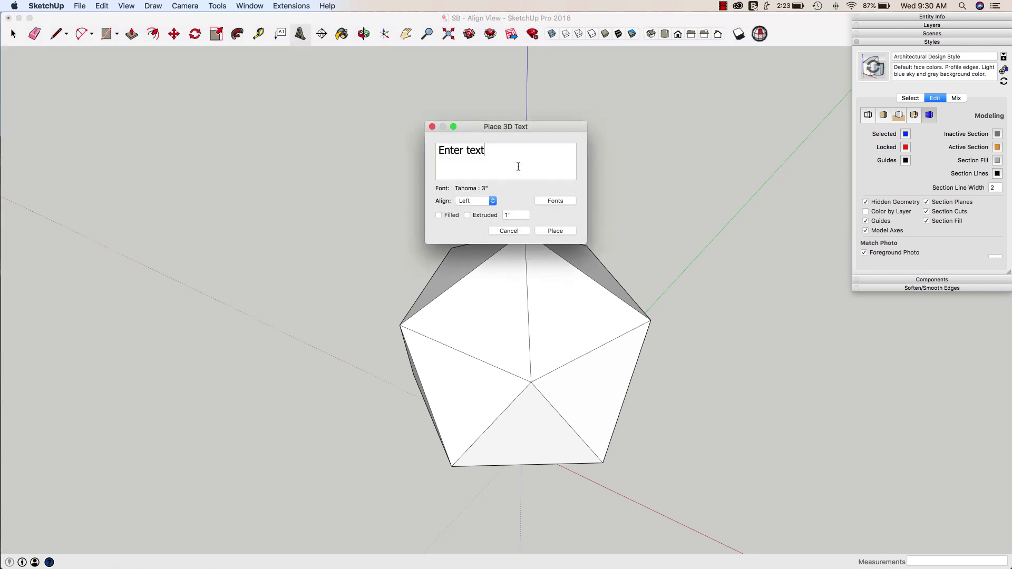
drag(518, 167, 424, 155)
text(1)
click(562, 232)
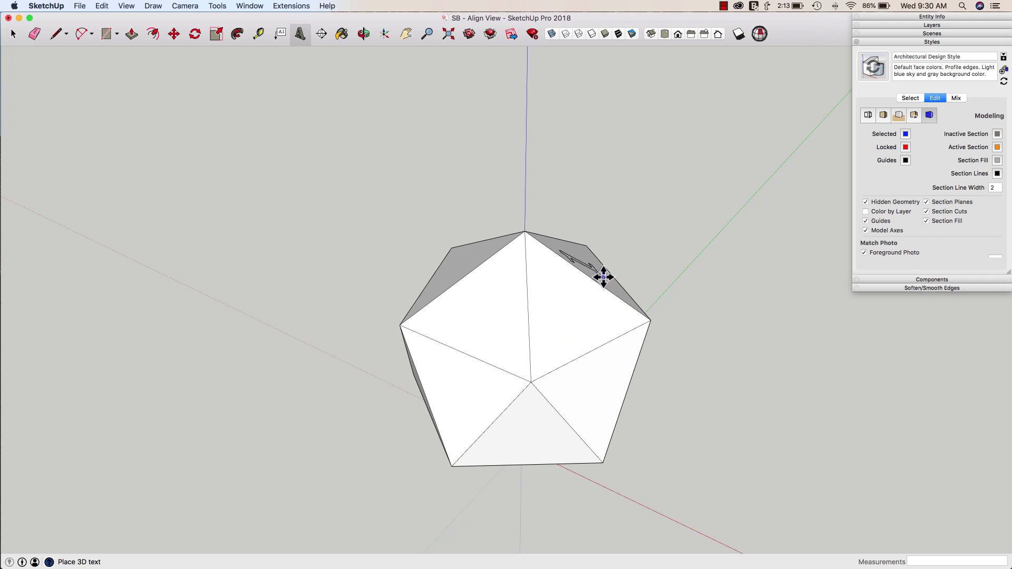
click(574, 339)
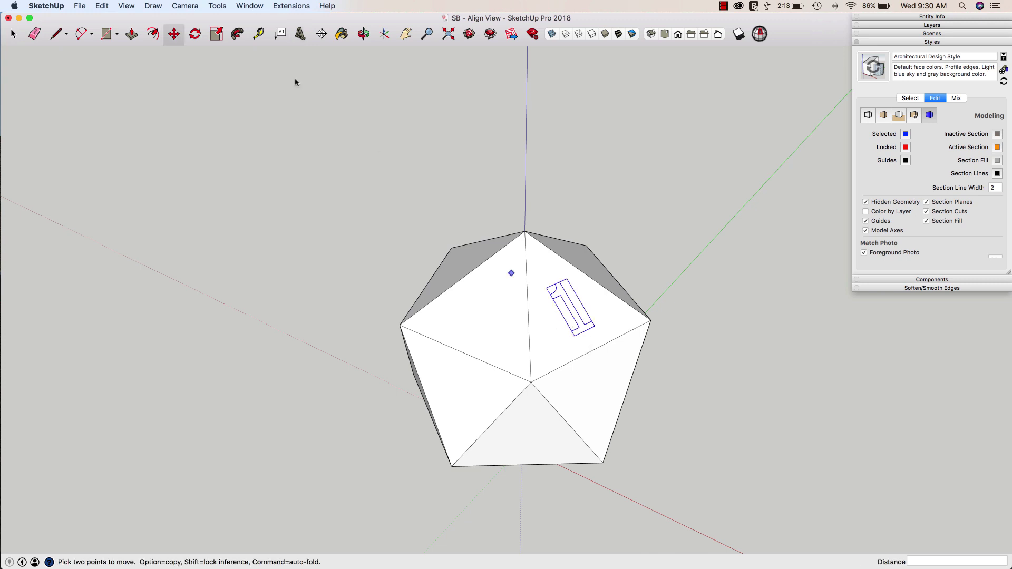
Step: Add a 3D text '2' on the neighbouring grey face
click(299, 35)
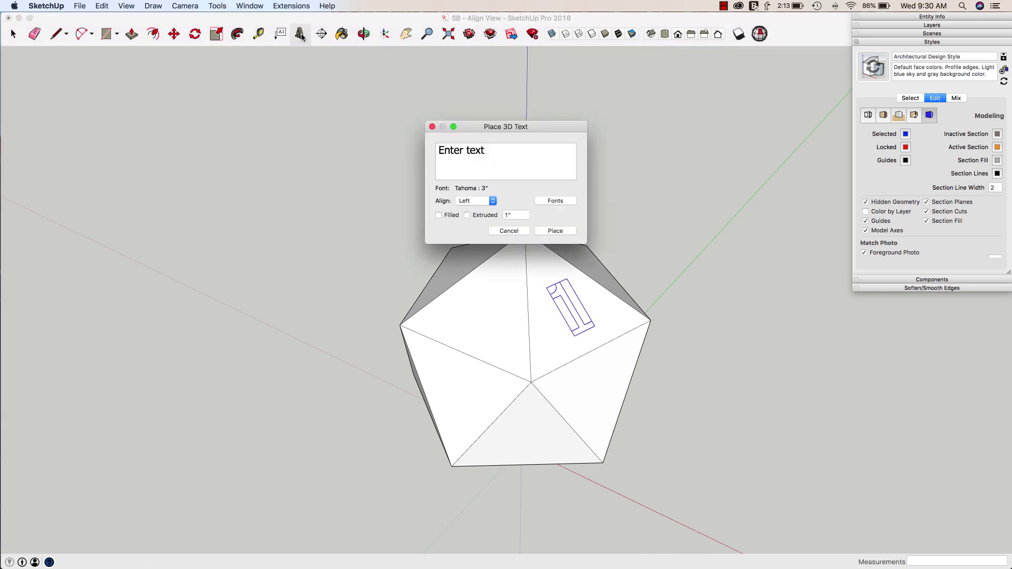
text(2)
click(553, 231)
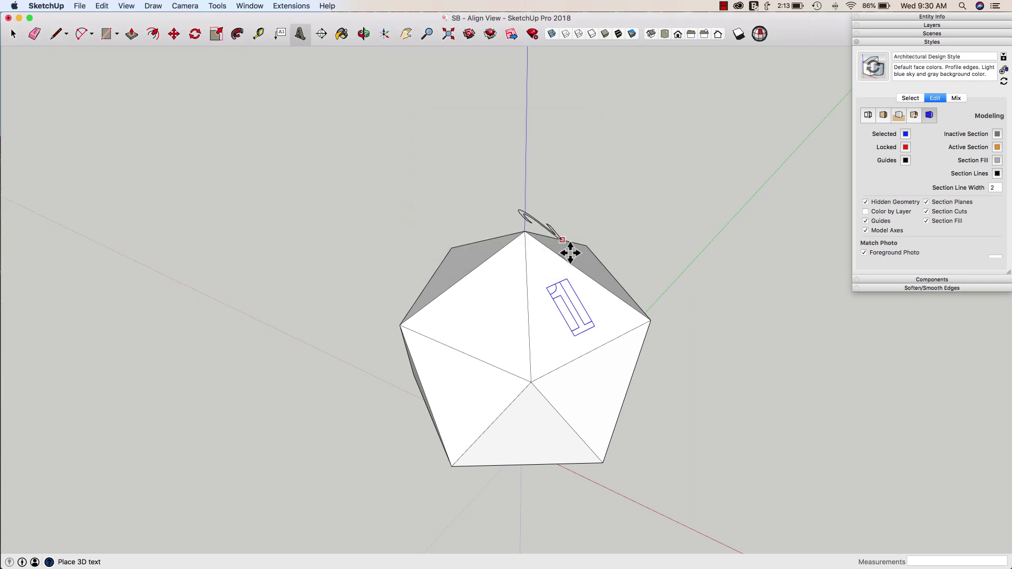
click(602, 272)
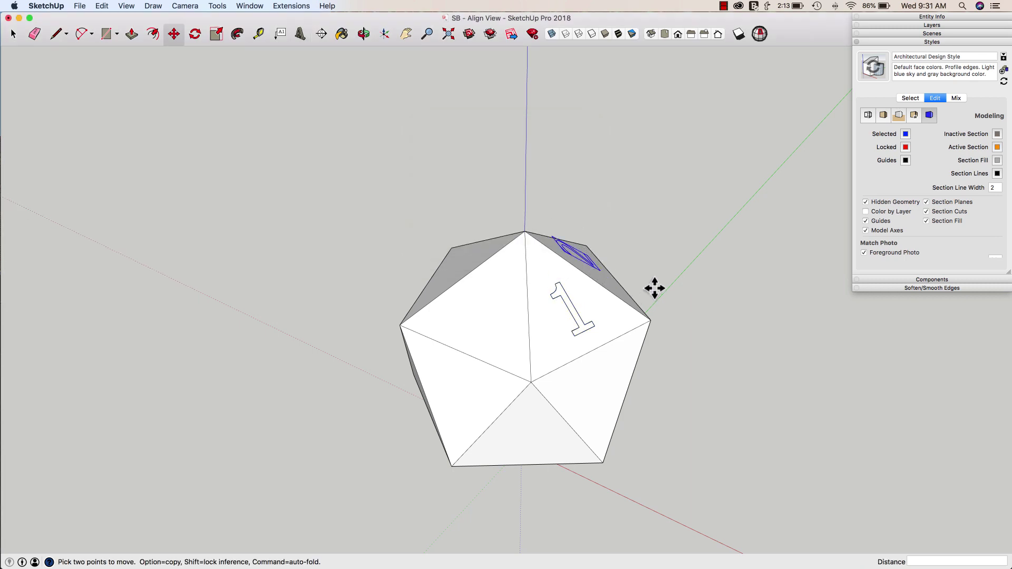
Step: Align the view straight at the face bearing the 2
key(space)
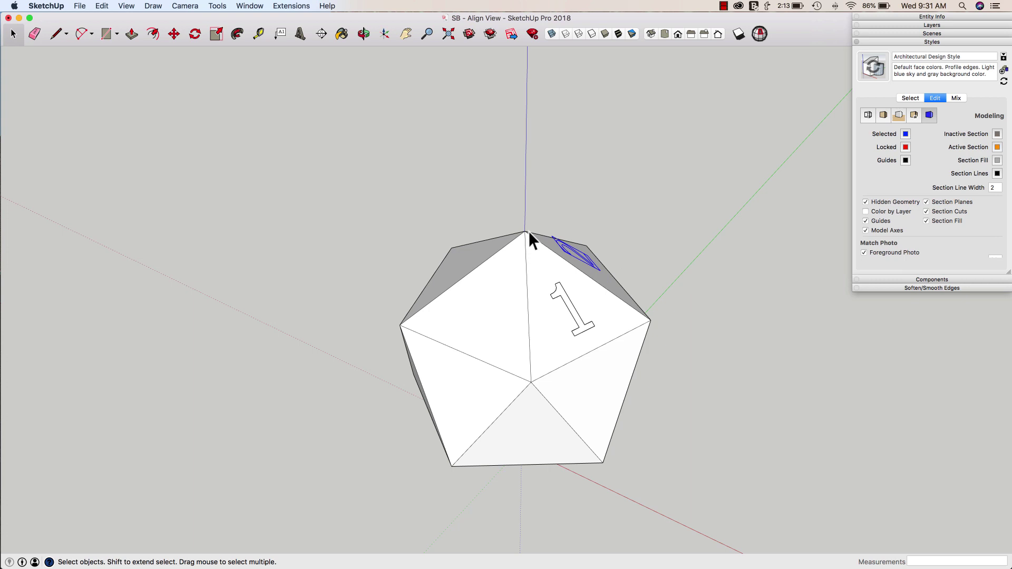
click(604, 281)
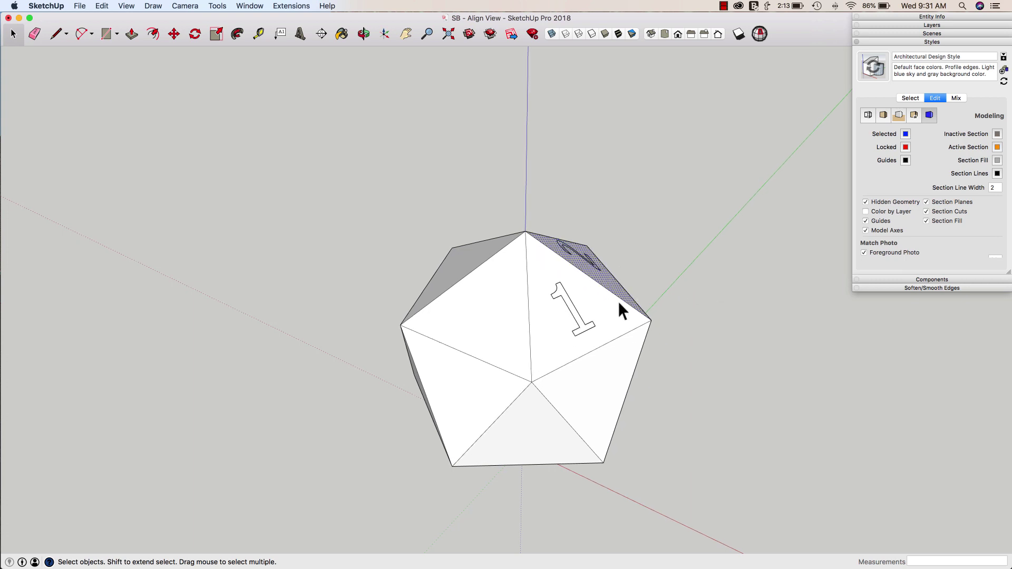
key(a)
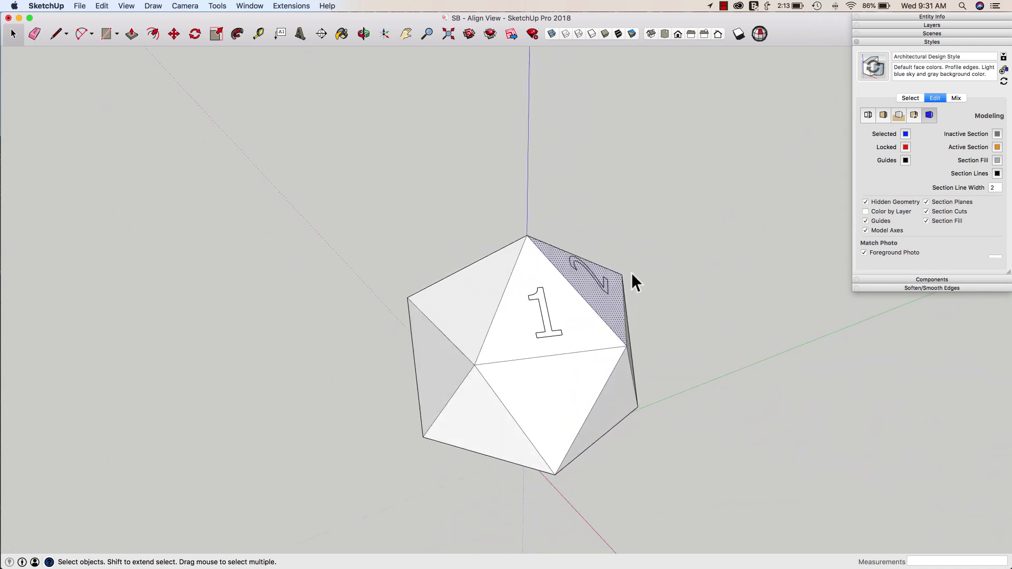
right_click(606, 299)
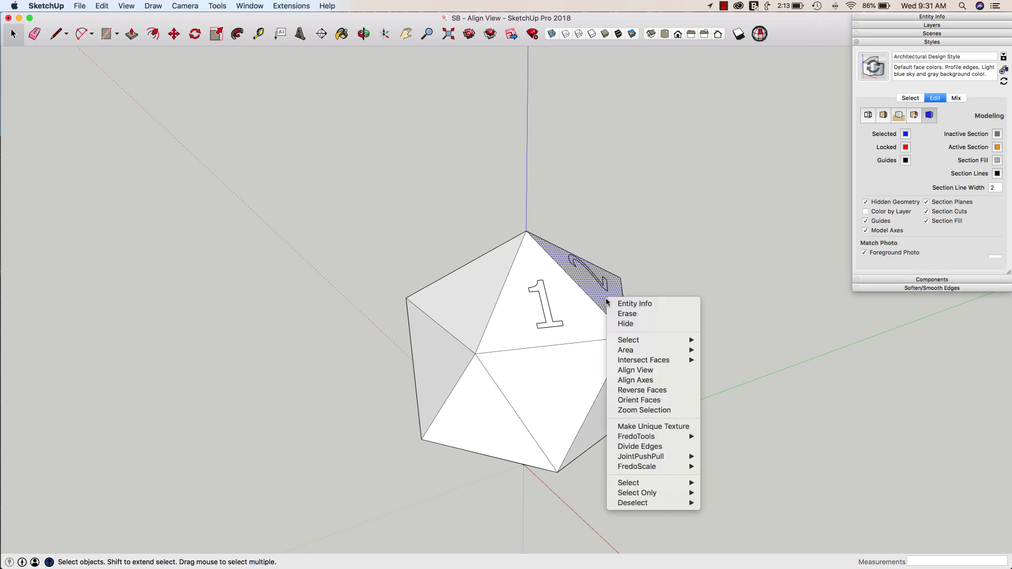
click(644, 371)
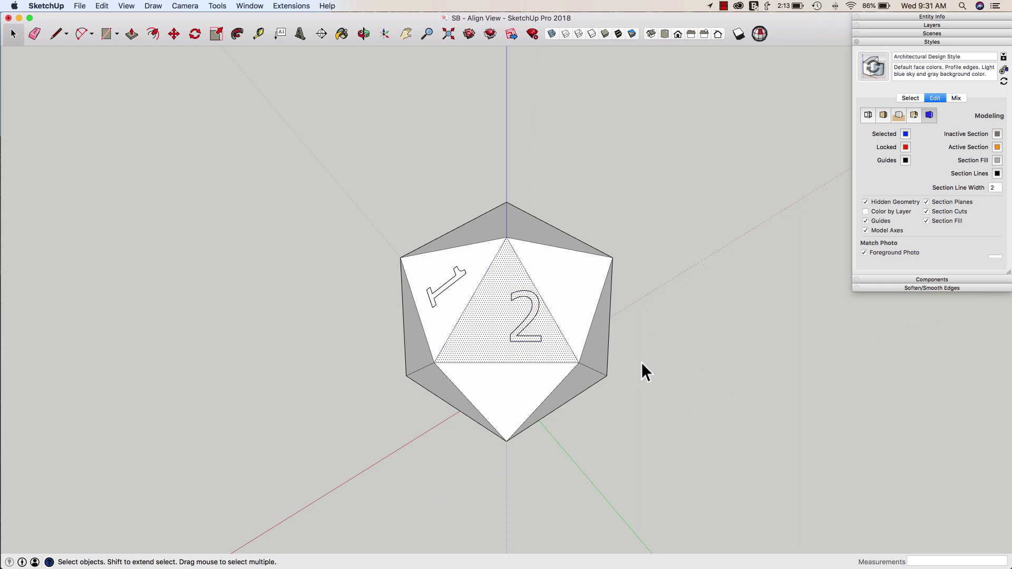
Step: Move the 2 so it sits centred on its face
click(519, 341)
key(m)
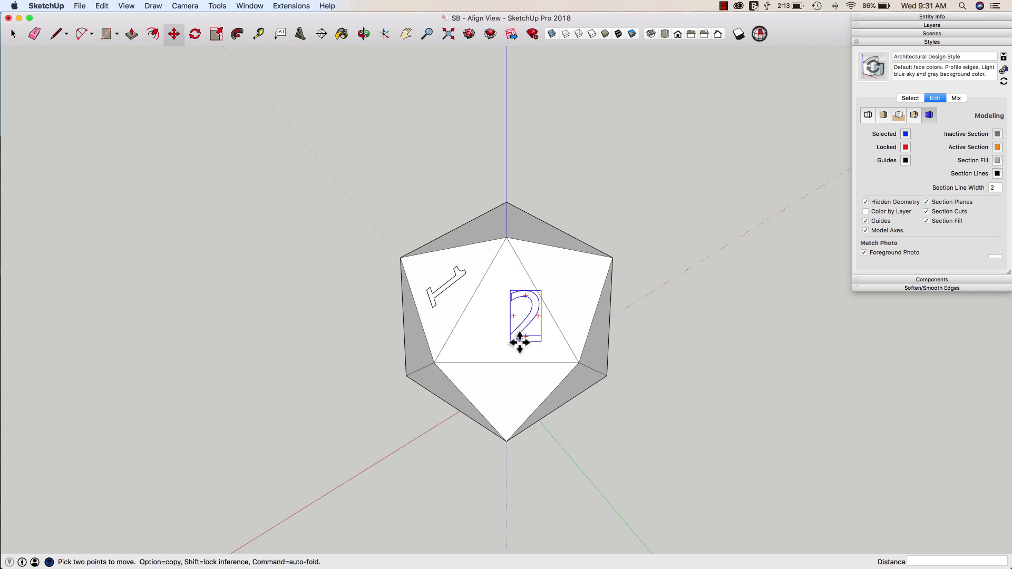
click(531, 354)
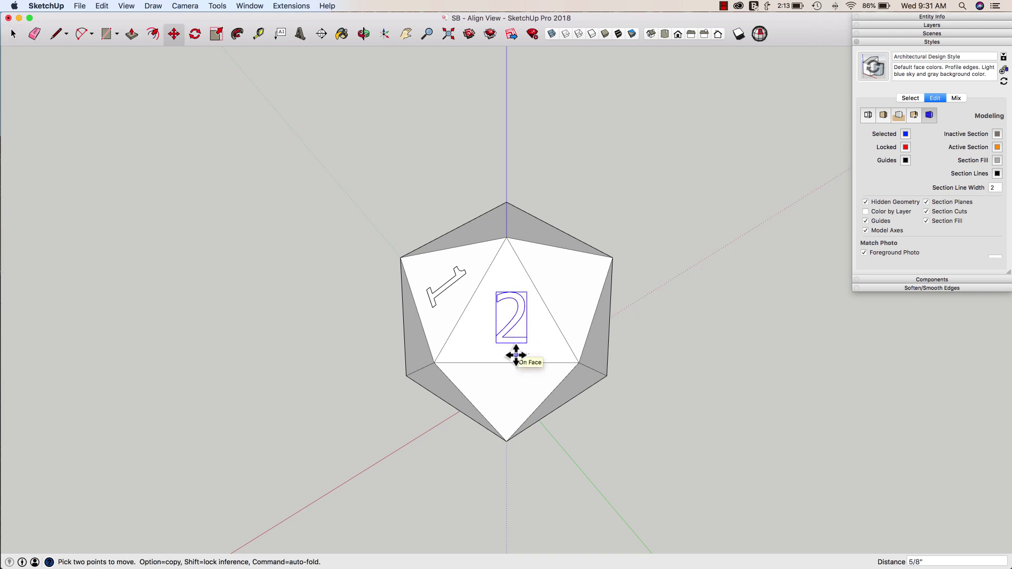
click(519, 348)
Step: Add a 3D text '3' on the right upper face of the die
click(301, 35)
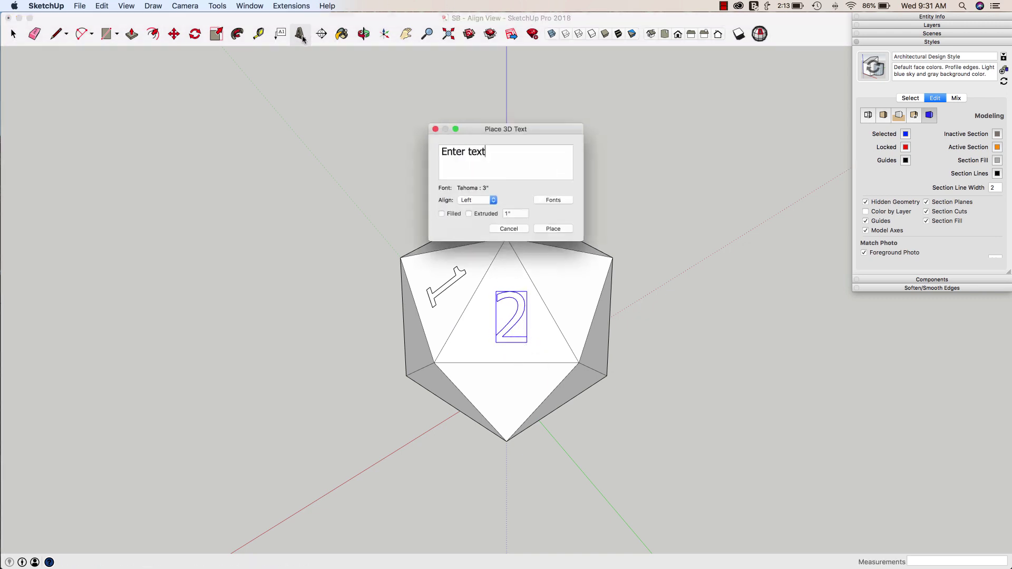
key(super+a)
text(3)
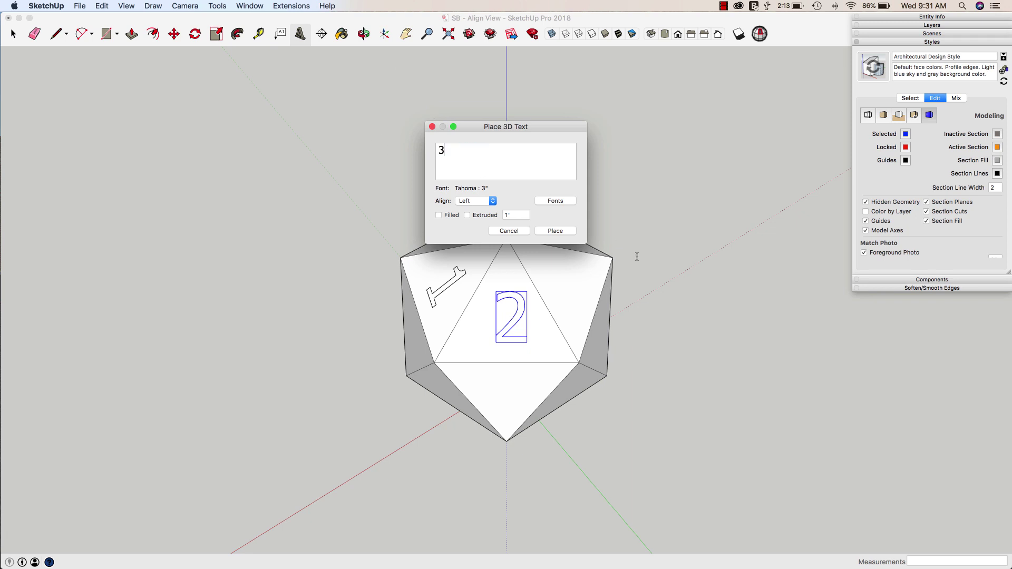
click(555, 232)
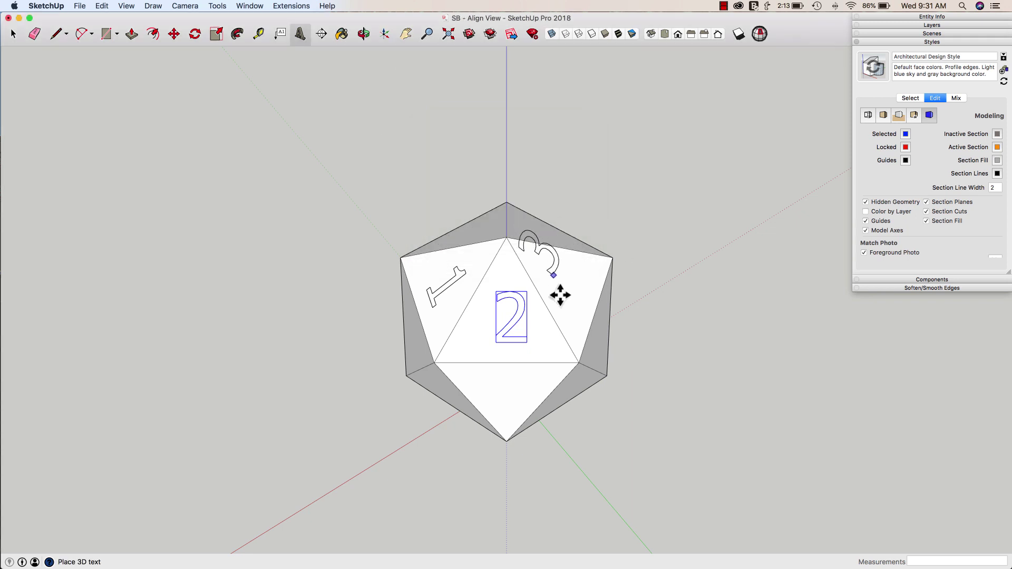
click(580, 310)
Step: Align the view to the 3's face and centre the 3 on it
right_click(580, 309)
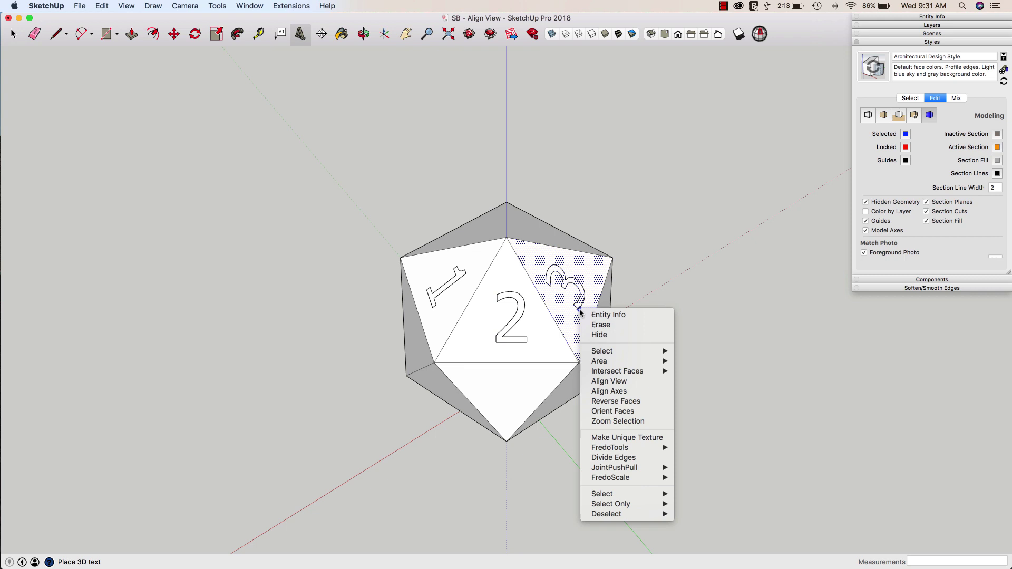
click(625, 383)
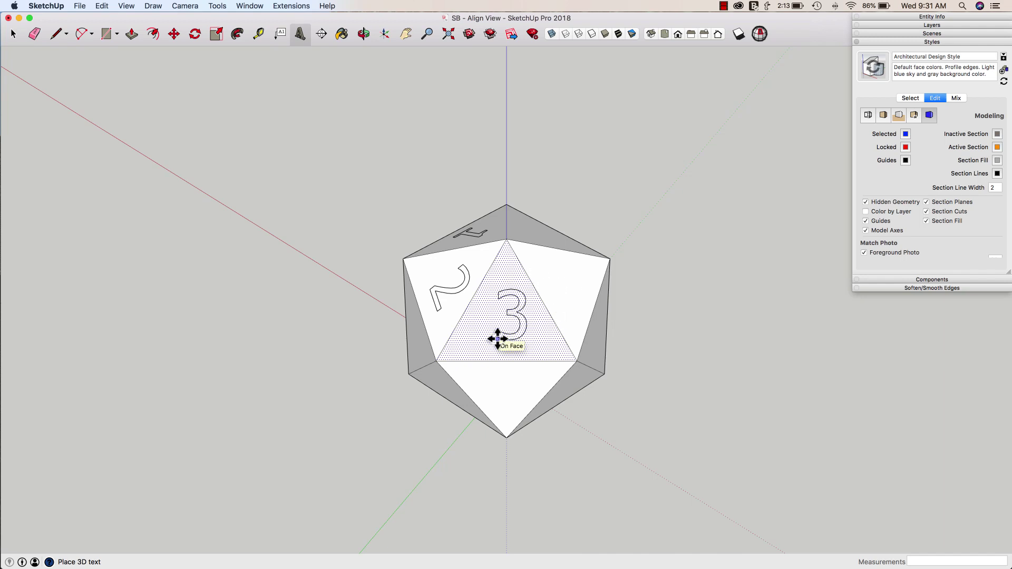
click(498, 339)
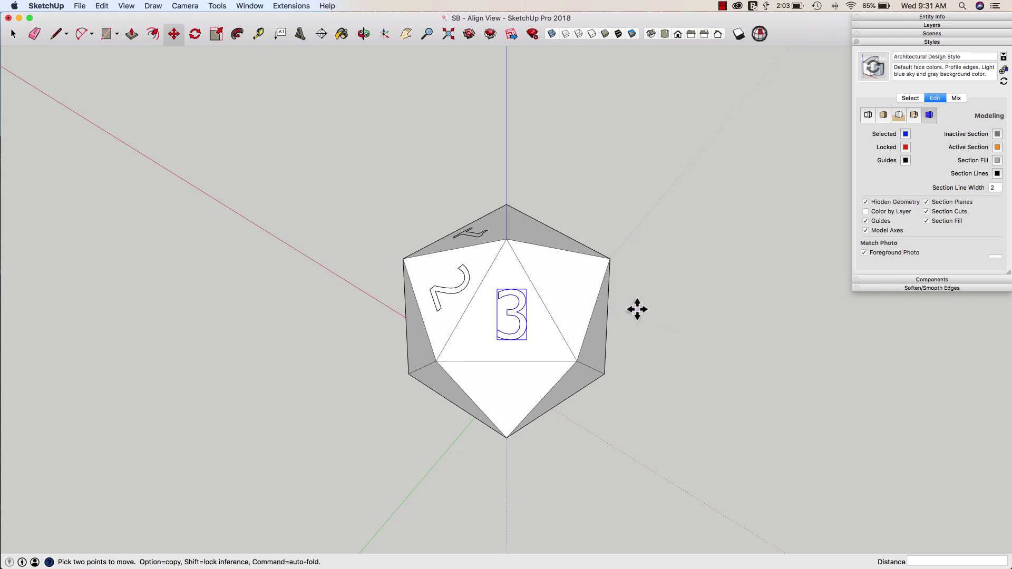
Step: Make the whole die, including its numbers, a single group
key(space)
click(568, 303)
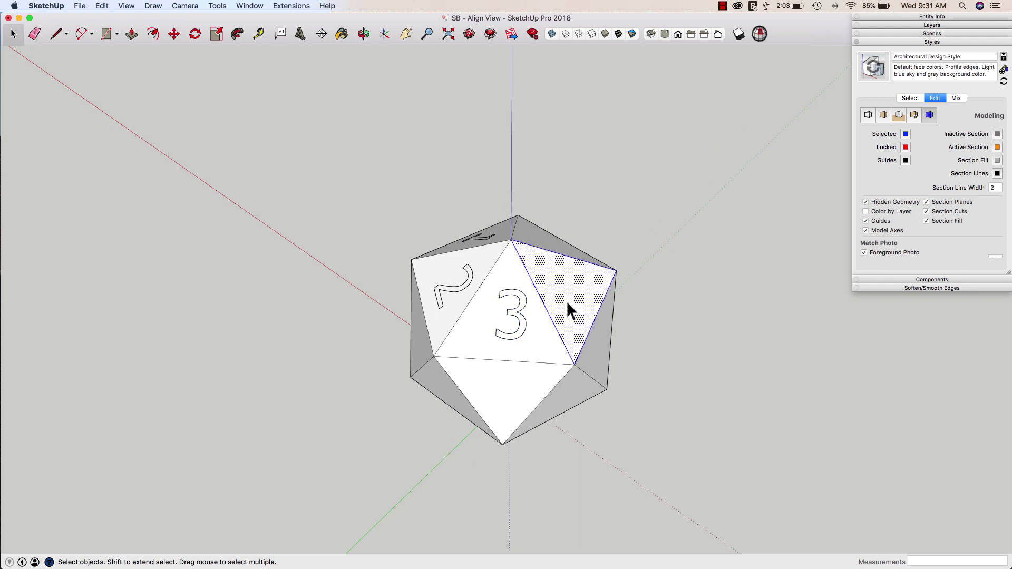
triple_click(568, 303)
right_click(568, 303)
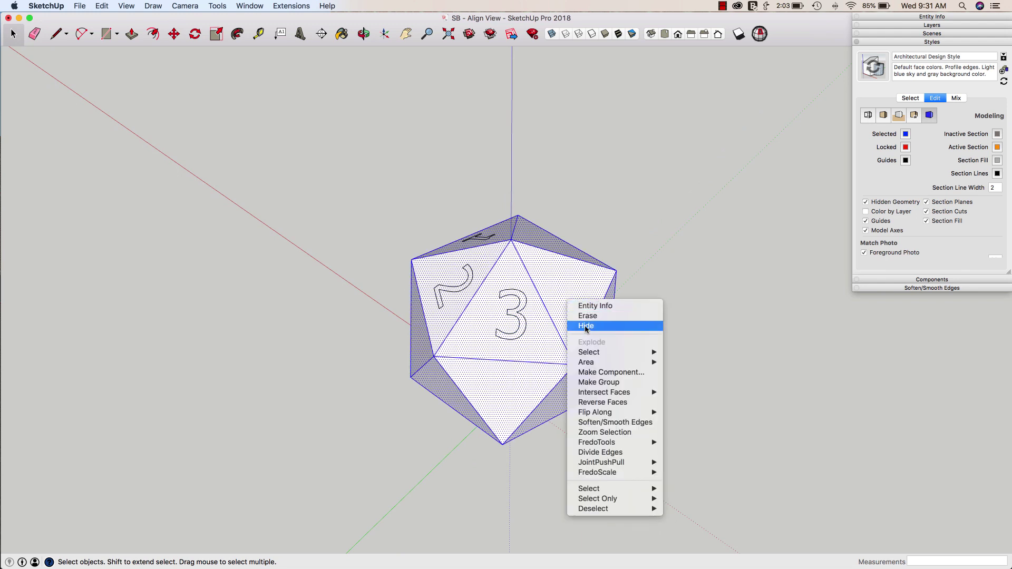
click(599, 382)
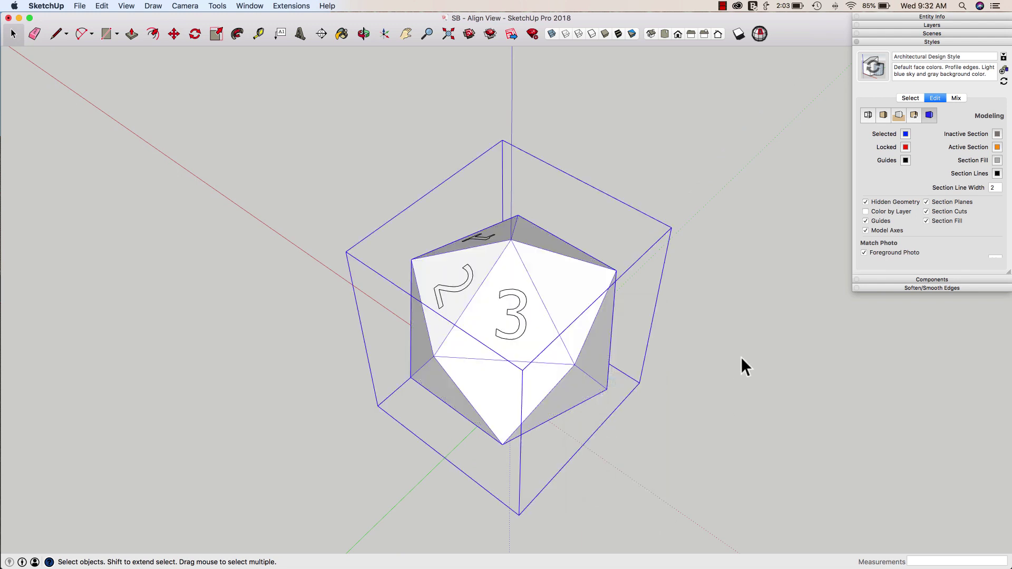
click(741, 356)
Step: Open the die group for editing and align the view to one of its faces
mouse_move(579, 279)
middle_down()
mouse_move(563, 300)
mouse_move(776, 260)
mouse_move(757, 282)
mouse_move(570, 266)
middle_up()
right_click(563, 302)
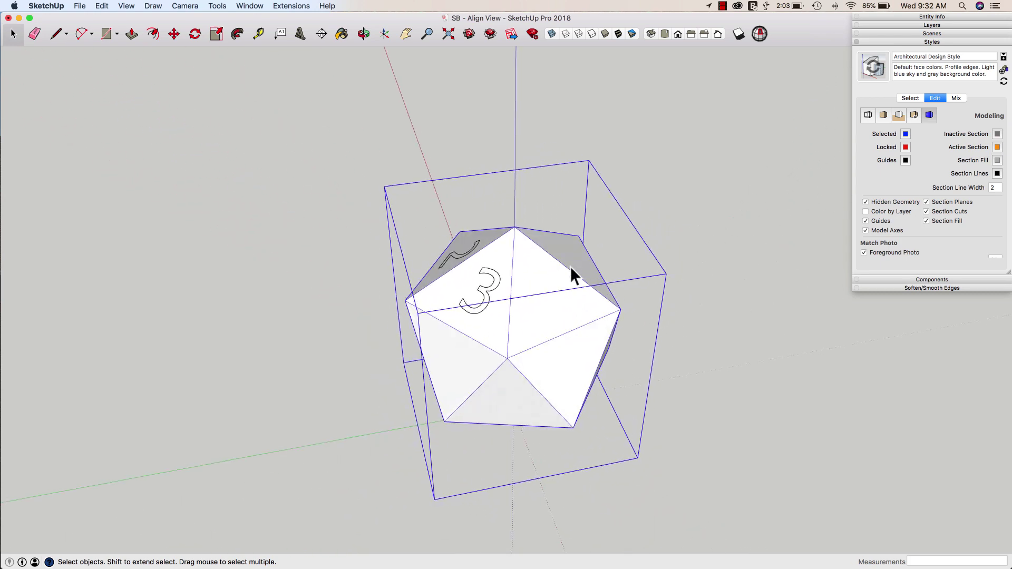
double_click(539, 264)
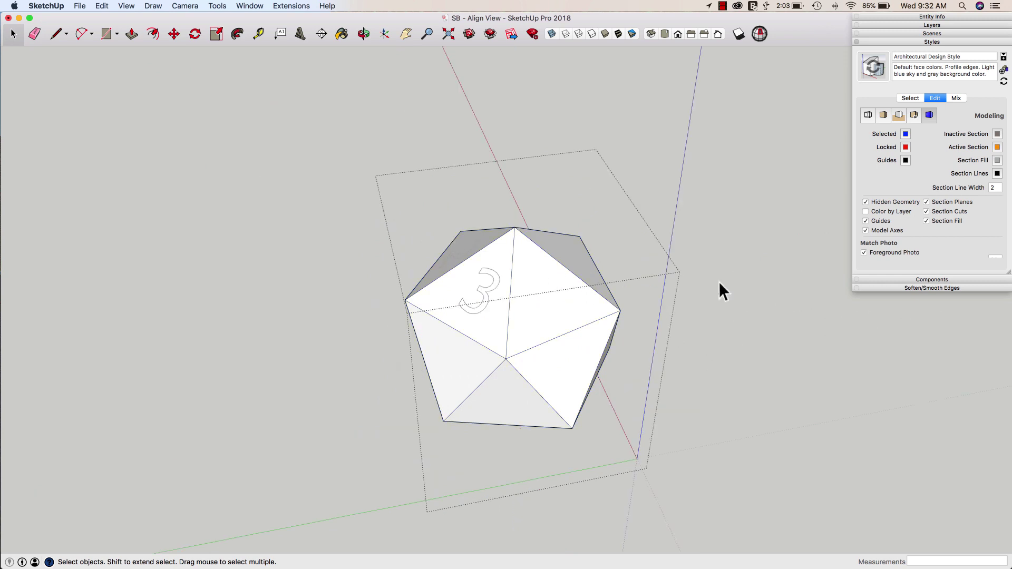
right_click(544, 277)
click(574, 346)
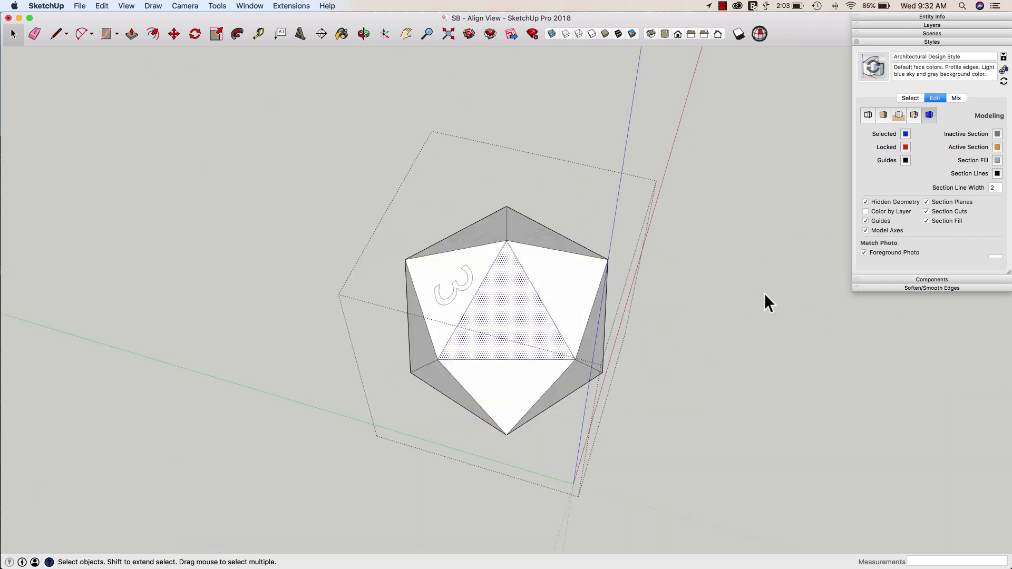
Step: Hide the diagonal edge across the front face and toggle Hidden Geometry
key(super+z)
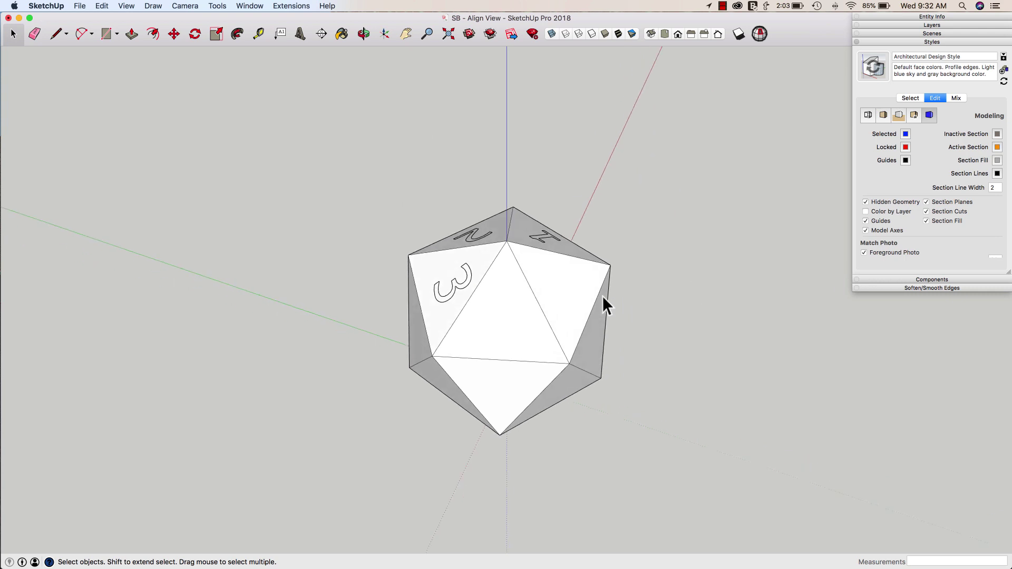
key(e)
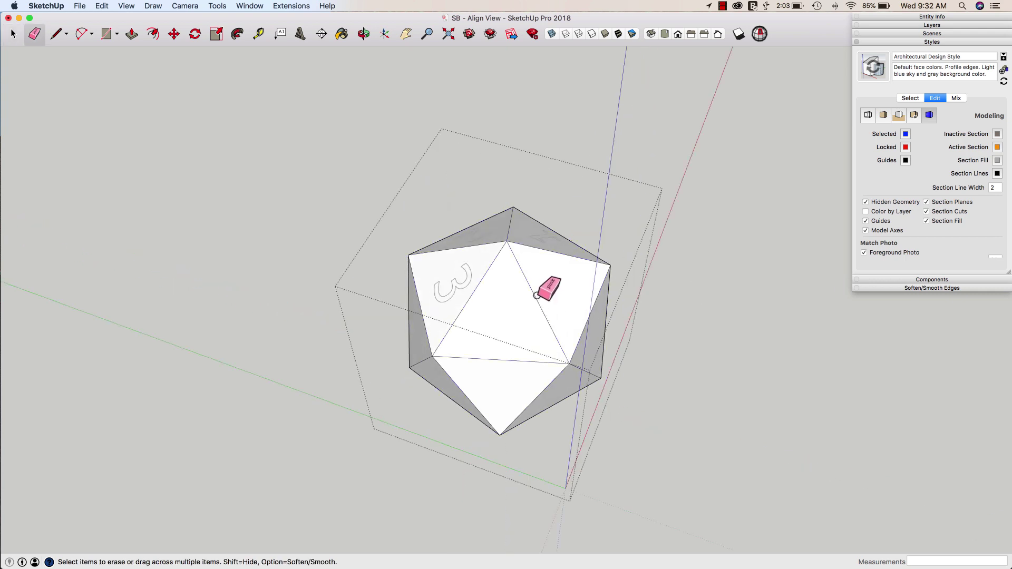
shift+click(537, 295)
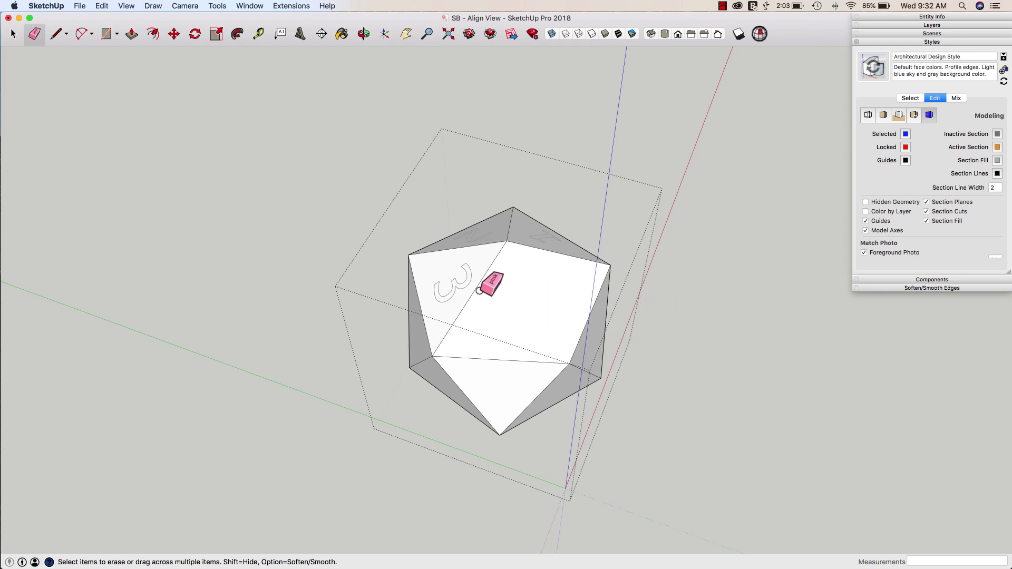
key(space)
key(alt+h)
Step: Align the view to a face of the die and orbit to check it
middle_drag(483, 287, 545, 270)
right_click(545, 270)
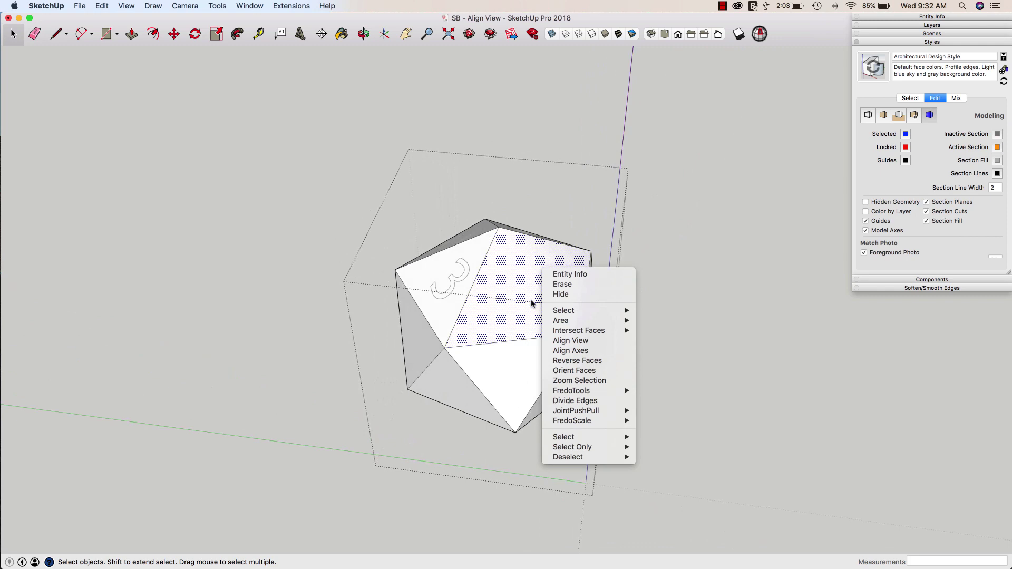
click(597, 346)
middle_drag(469, 254, 545, 367)
Step: Hide the two edges meeting at the top vertex with the Eraser
key(e)
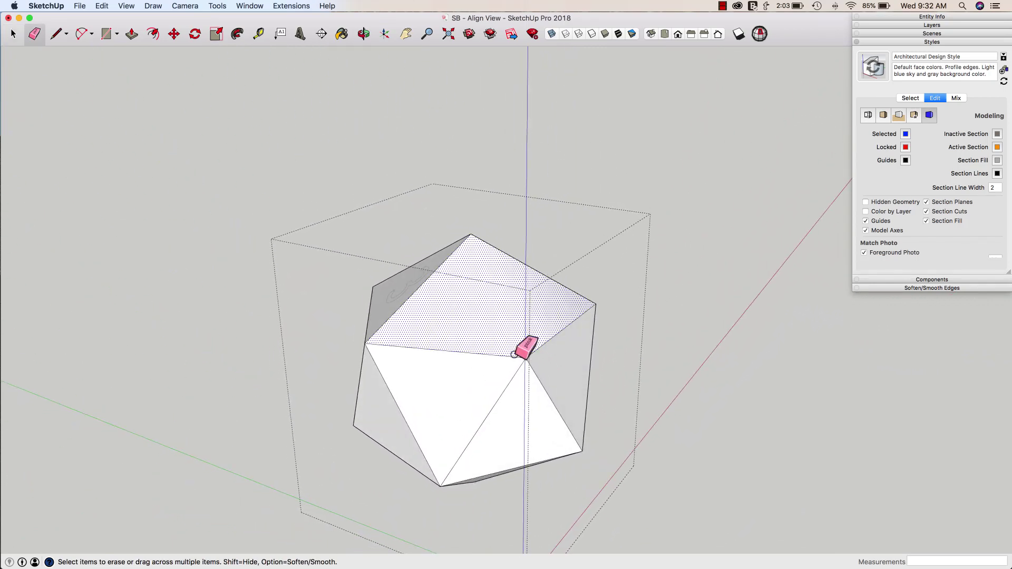
mouse_move(521, 354)
mouse_down()
mouse_move(529, 360)
mouse_move(513, 363)
mouse_up()
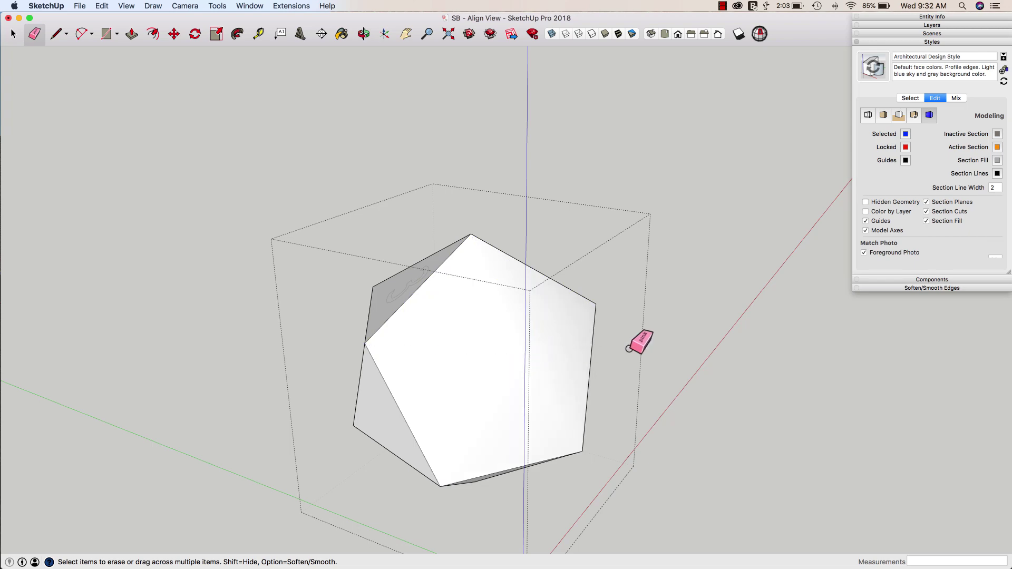
key(space)
middle_drag(494, 356, 527, 356)
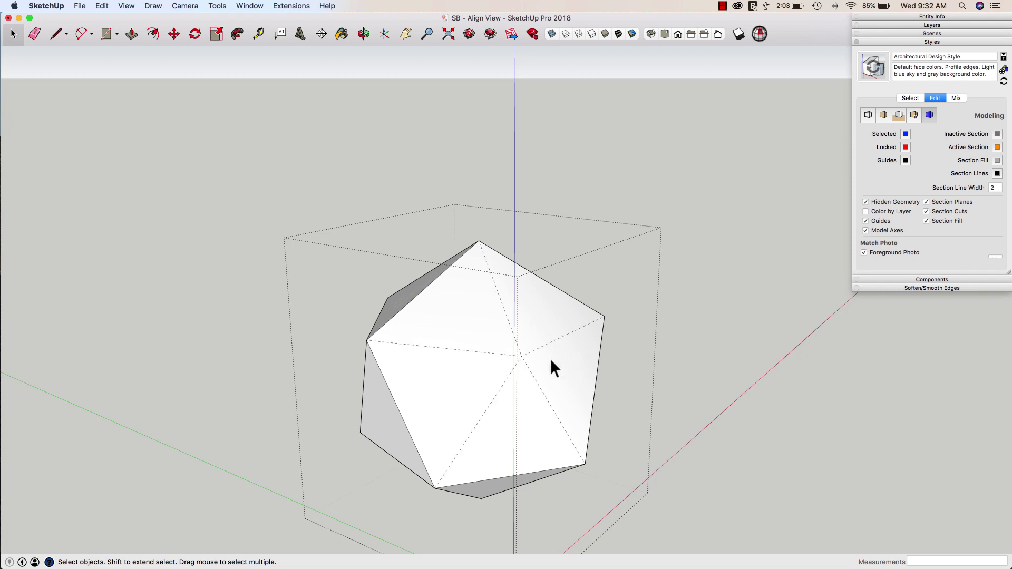
Step: Align the view to the front face, then switch to isometric and orbit sideways
click(460, 372)
right_click(460, 372)
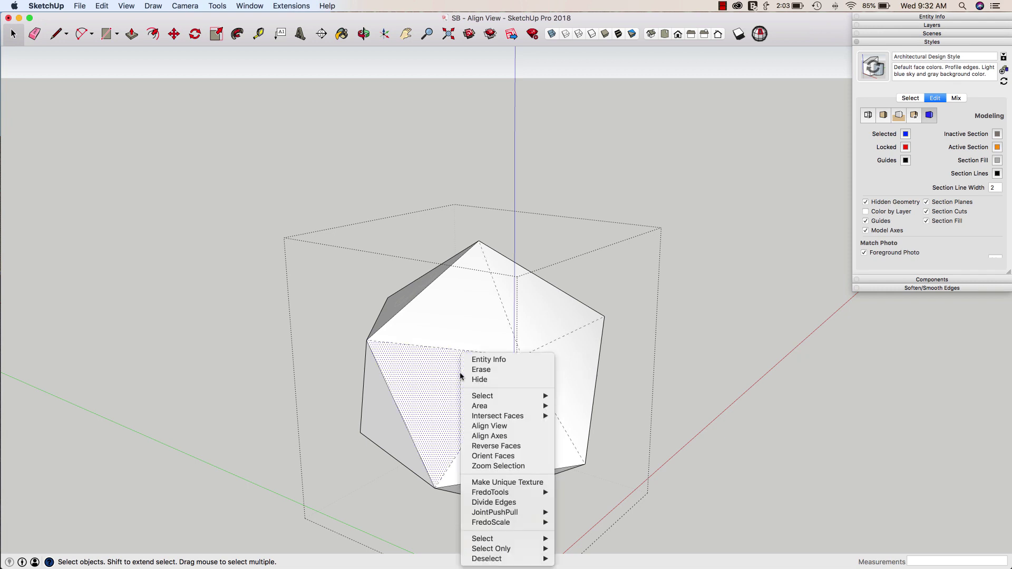
click(490, 426)
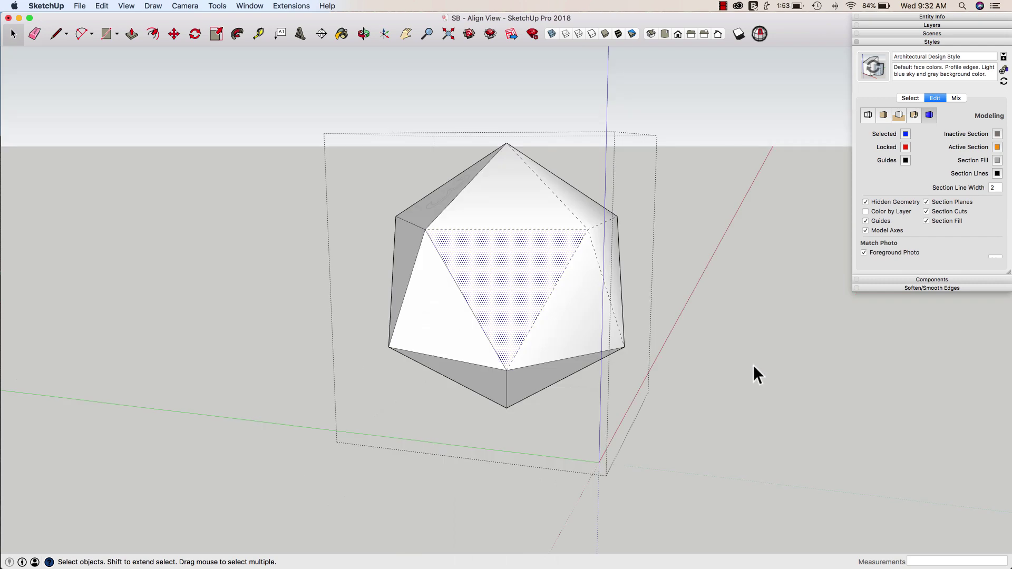
key(super+1)
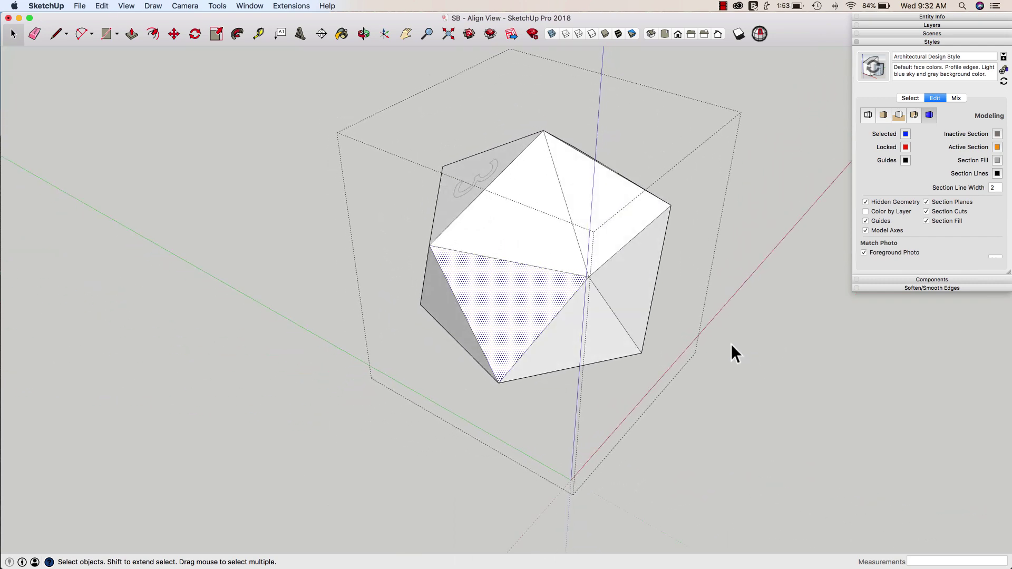
middle_drag(731, 343, 535, 328)
Step: Explode the die group into loose geometry and turn to the side numbered 3
right_click(535, 331)
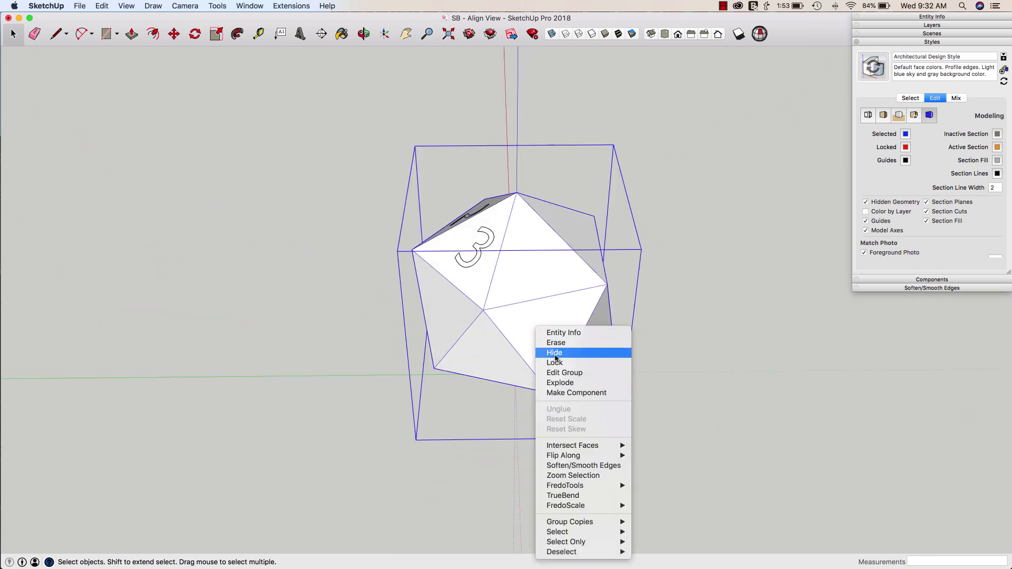
click(561, 383)
middle_drag(426, 198, 539, 408)
click(693, 267)
Step: Align the view straight at a selected face of the die
middle_drag(474, 389, 491, 394)
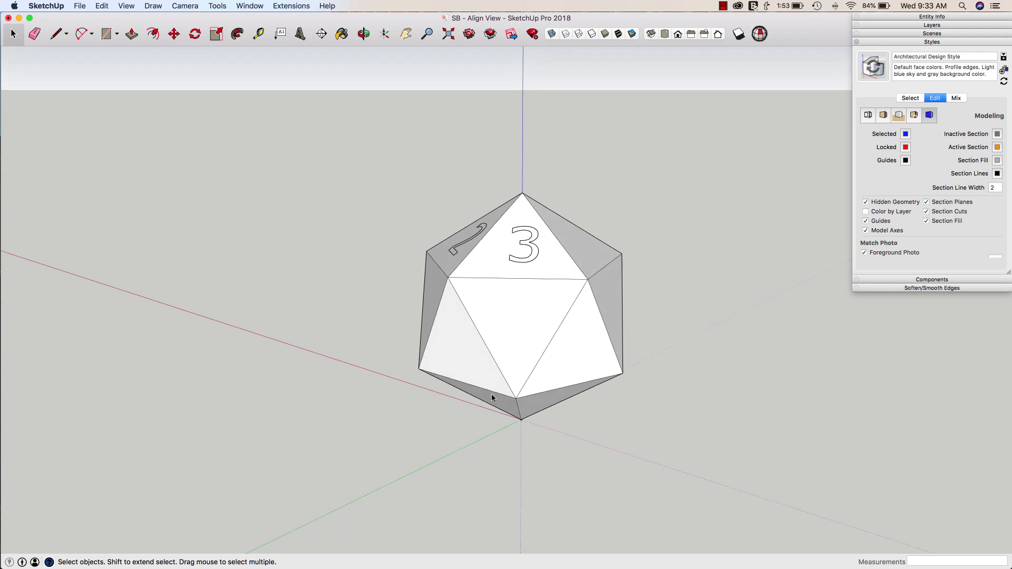
right_click(492, 402)
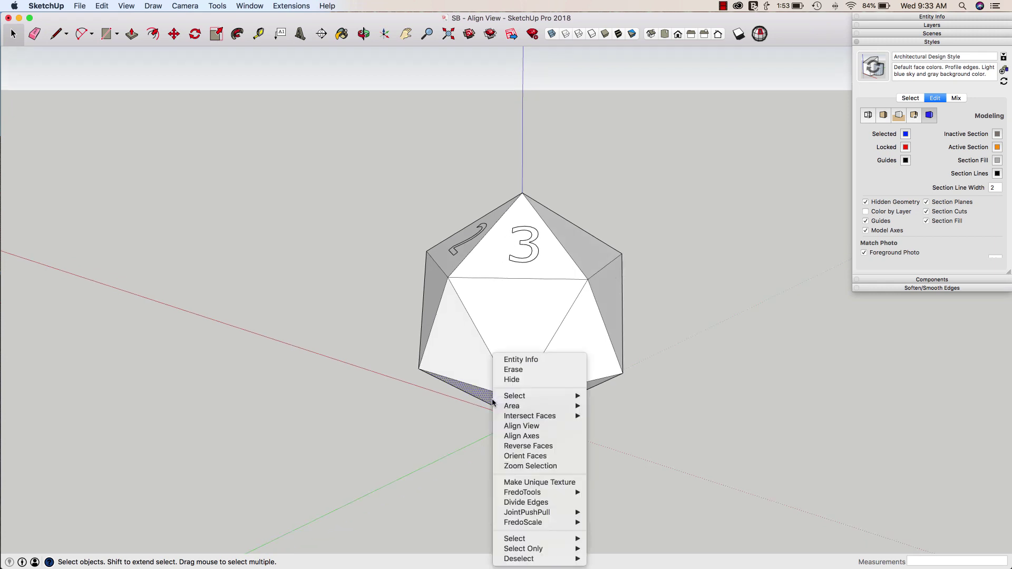
click(535, 427)
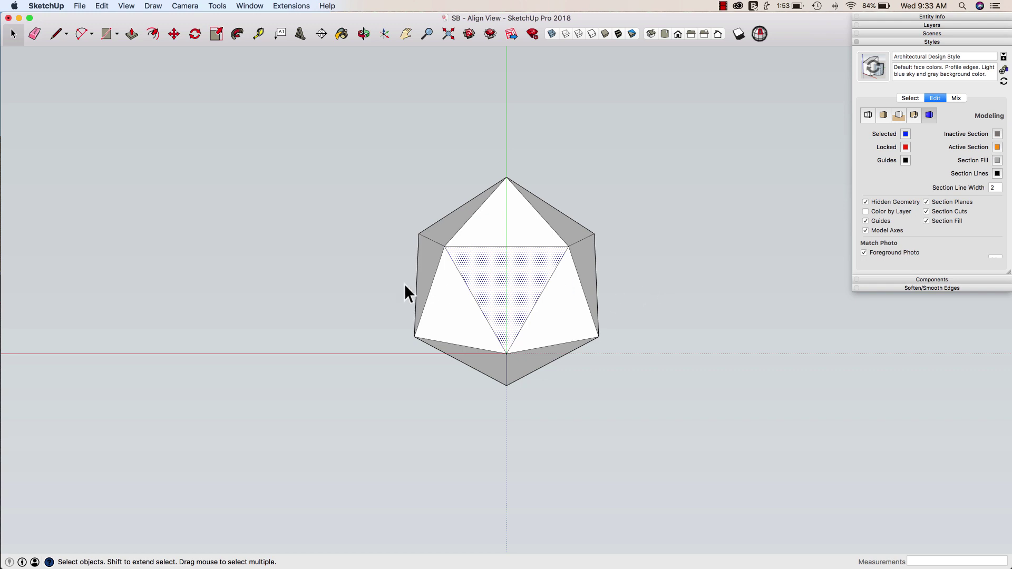
Step: Orbit away and zoom in and out to locate the dotted section face
middle_drag(404, 283, 695, 311)
scroll(695, 312, down, 3)
scroll(271, 328, up, 5)
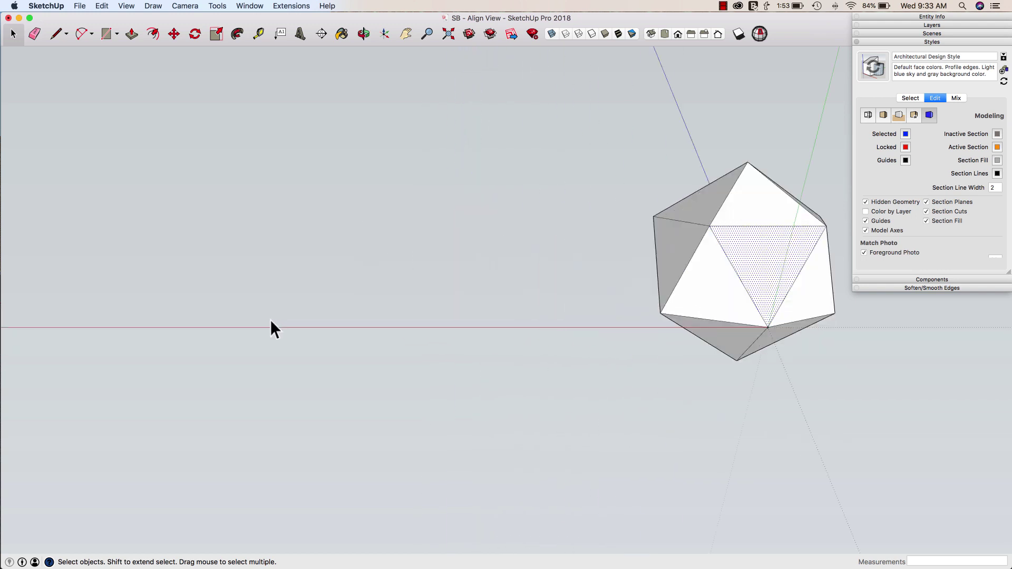
scroll(271, 327, down, 5)
scroll(764, 260, up, 3)
scroll(759, 254, up, 3)
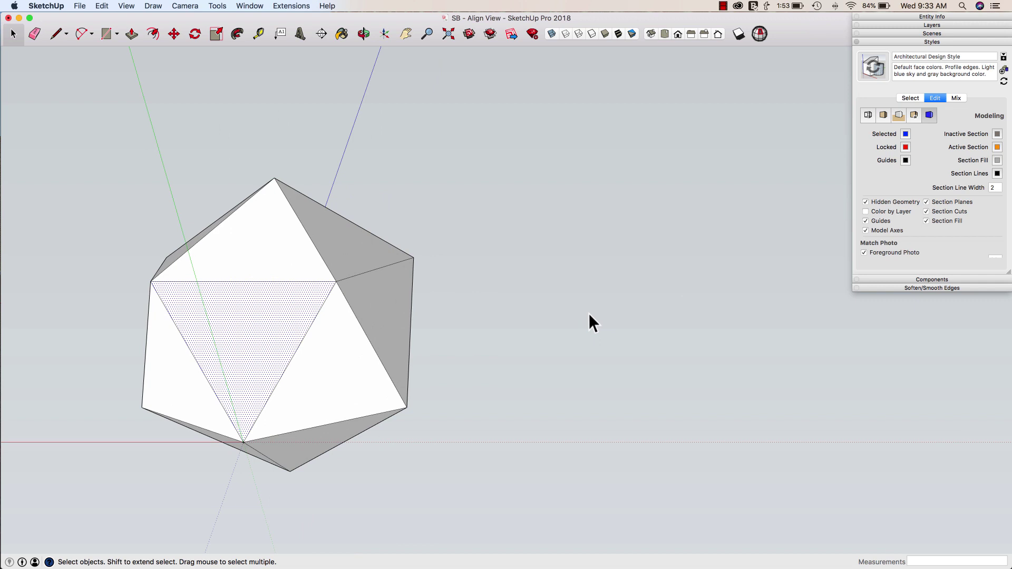
scroll(590, 313, up, 2)
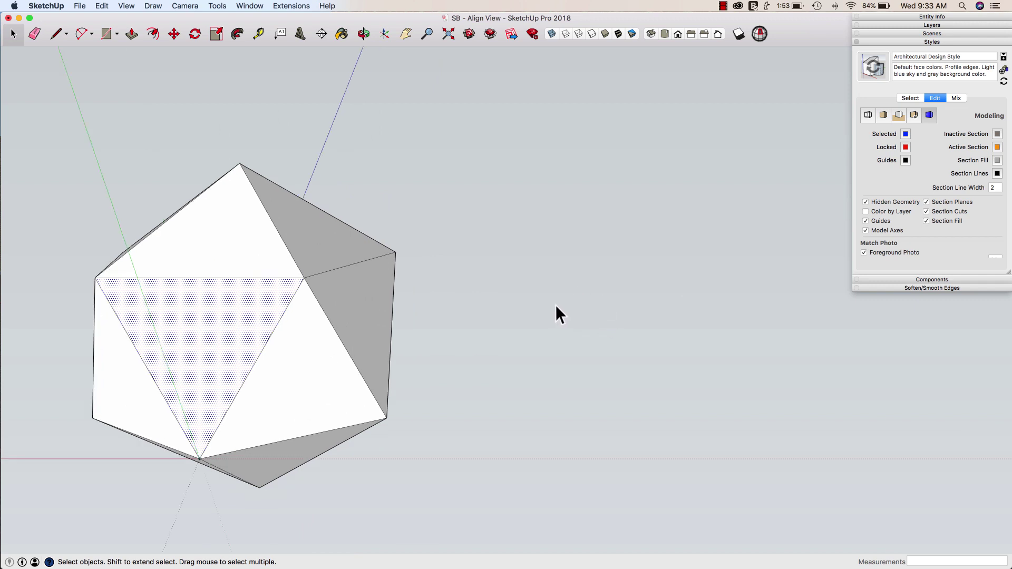
scroll(391, 263, up, 4)
scroll(404, 253, down, 4)
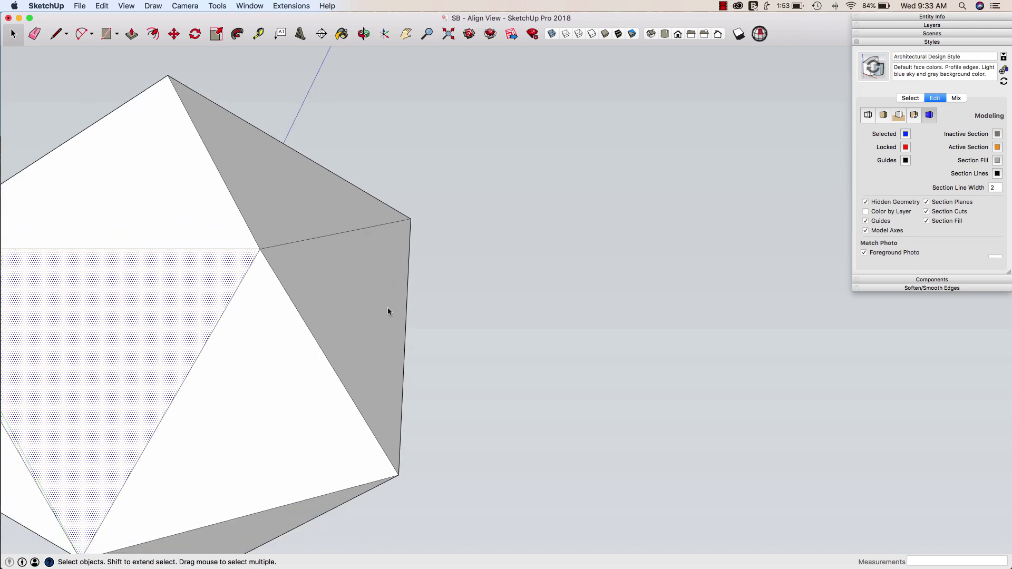
scroll(387, 311, down, 2)
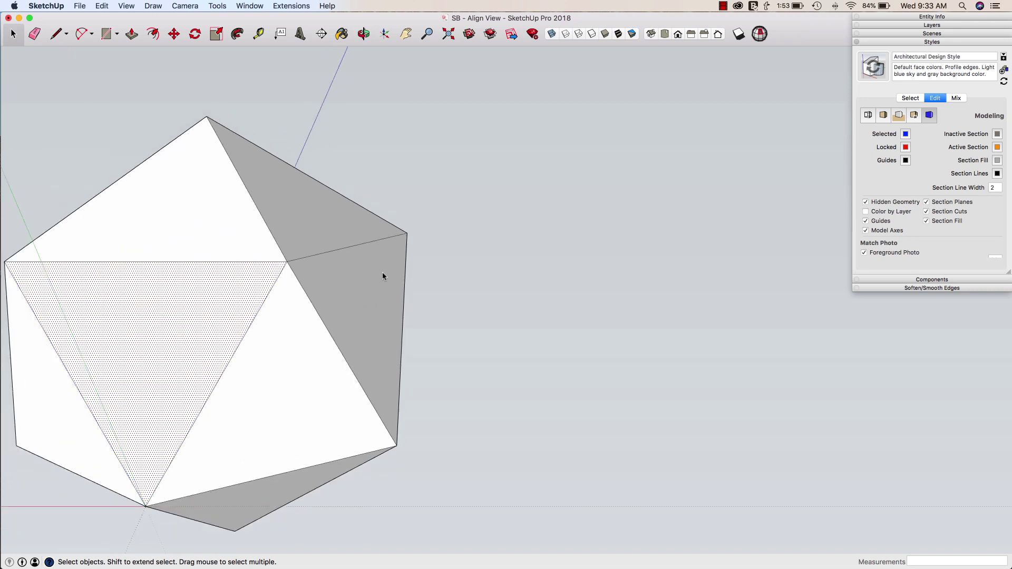
scroll(381, 273, up, 3)
scroll(382, 274, down, 5)
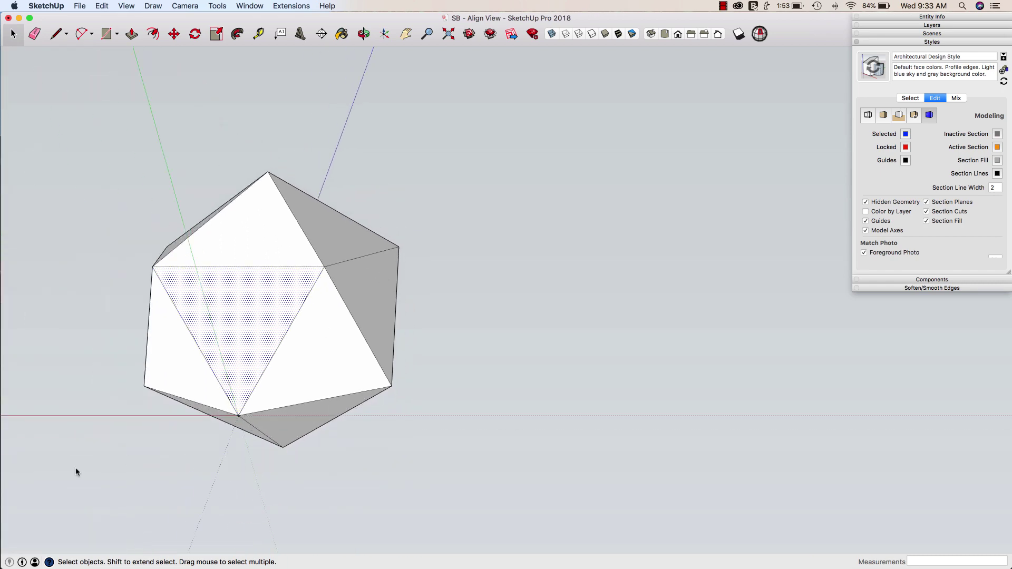
scroll(142, 339, up, 4)
scroll(734, 372, up, 2)
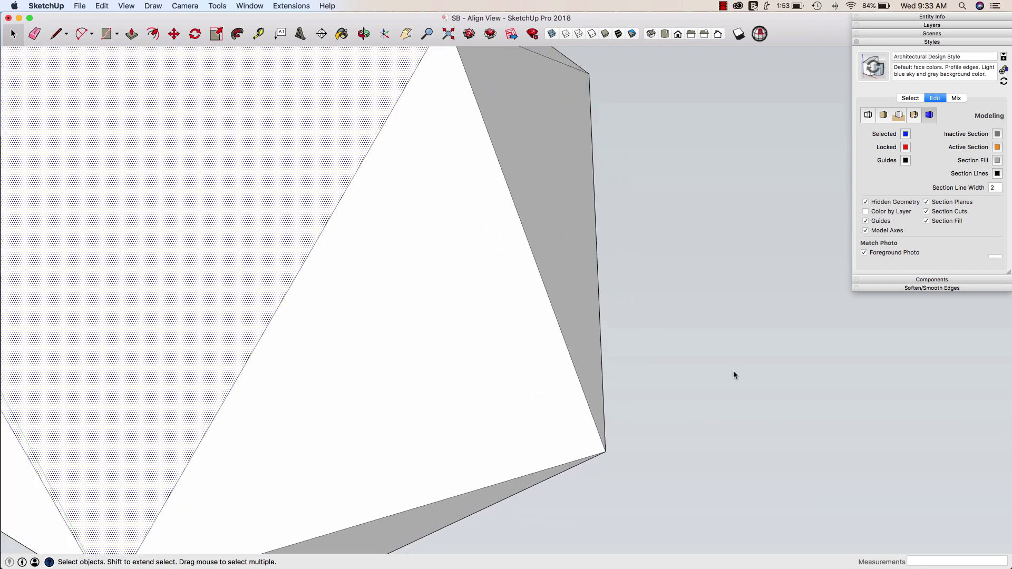
scroll(733, 372, down, 4)
scroll(391, 359, up, 4)
scroll(400, 358, up, 2)
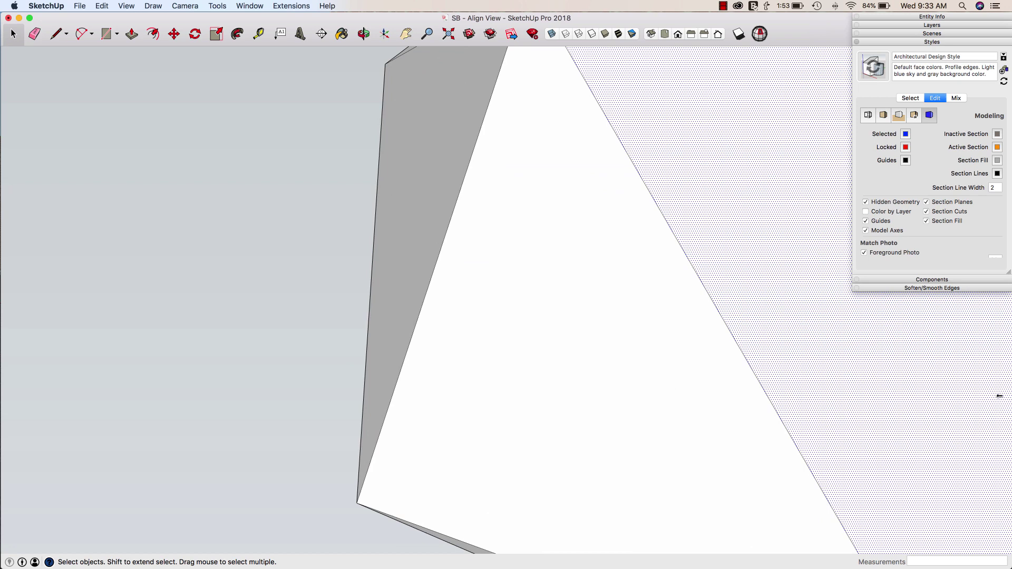
scroll(819, 414, down, 6)
scroll(490, 404, up, 3)
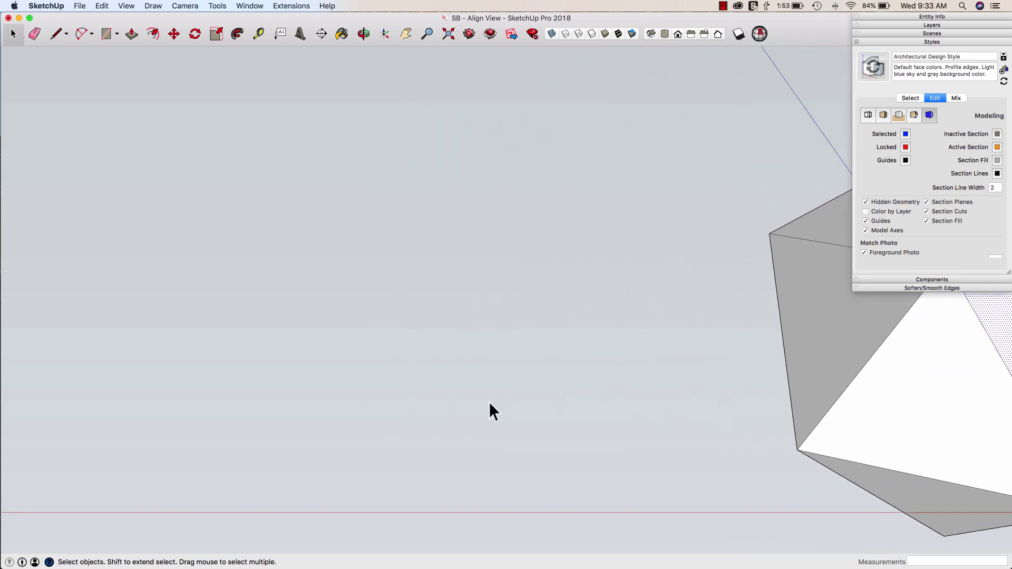
scroll(490, 404, down, 4)
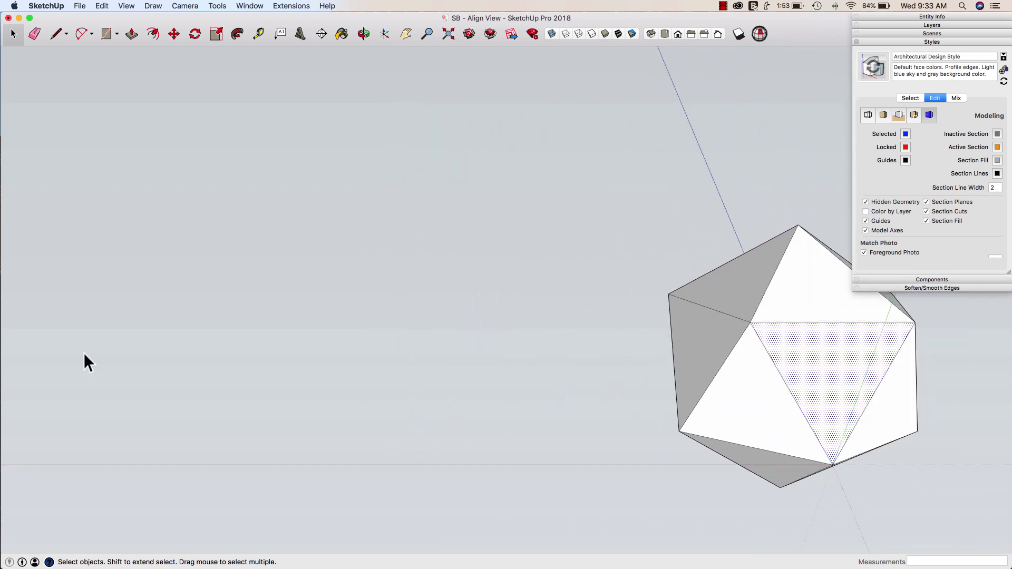
scroll(115, 362, up, 2)
scroll(114, 362, down, 3)
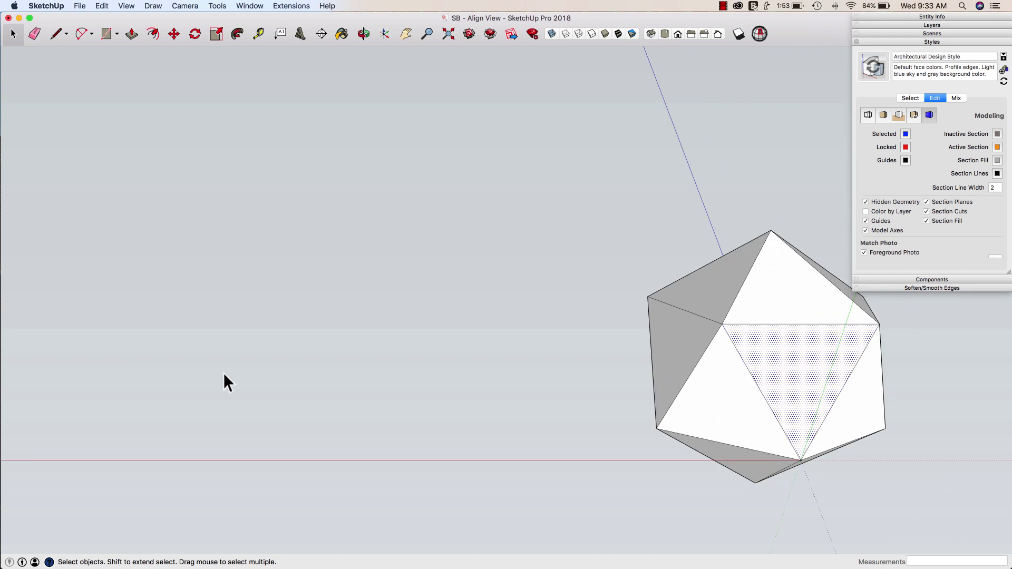
Step: Align the view head-on to the dotted triangular face
right_click(779, 356)
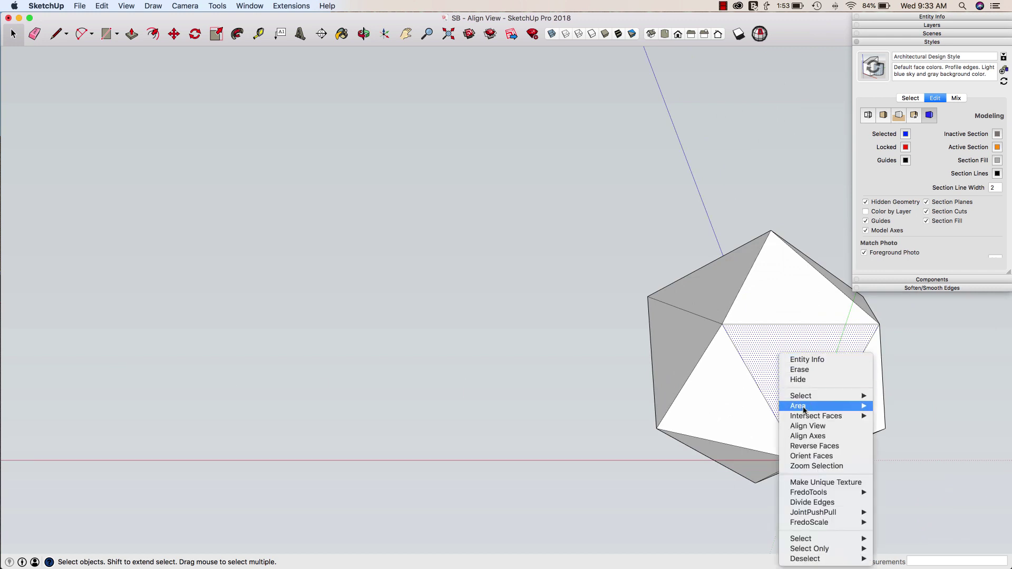
click(810, 428)
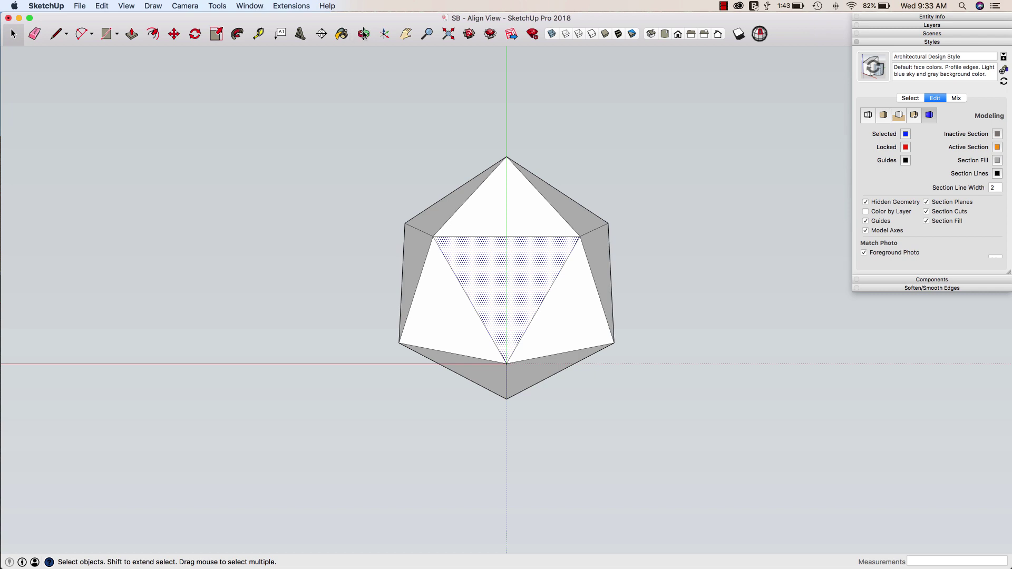
Step: Zoom in and out on the die, then return to the earlier perspective view
click(428, 36)
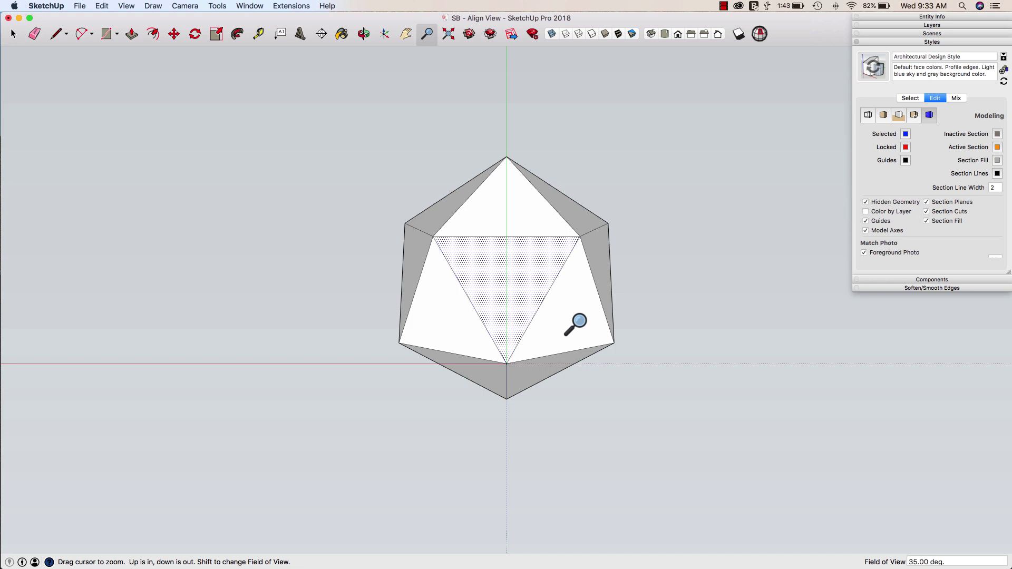
mouse_move(575, 324)
mouse_down()
mouse_move(571, 128)
mouse_move(590, 436)
mouse_move(578, 328)
mouse_up()
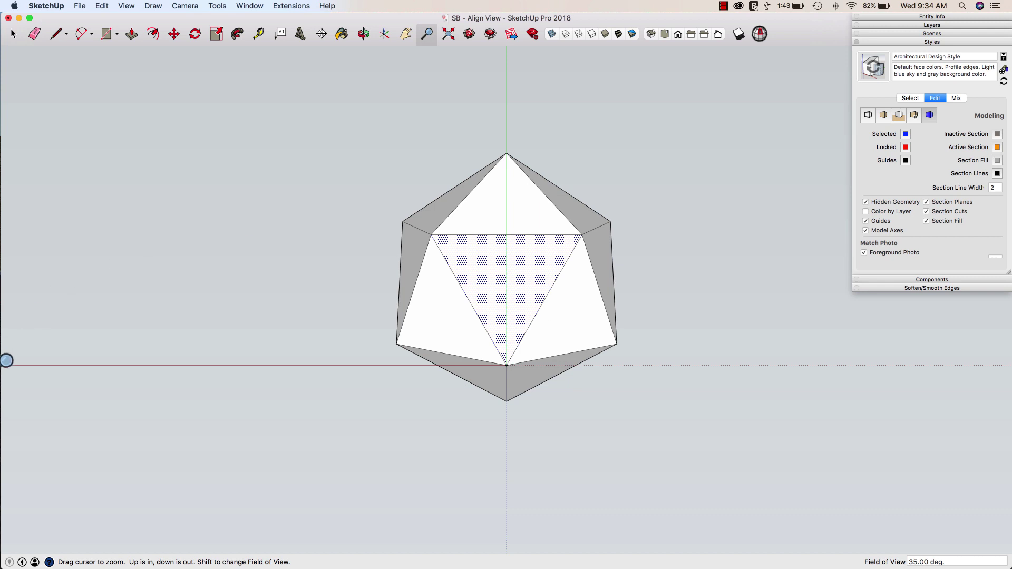
drag(4, 358, 74, 420)
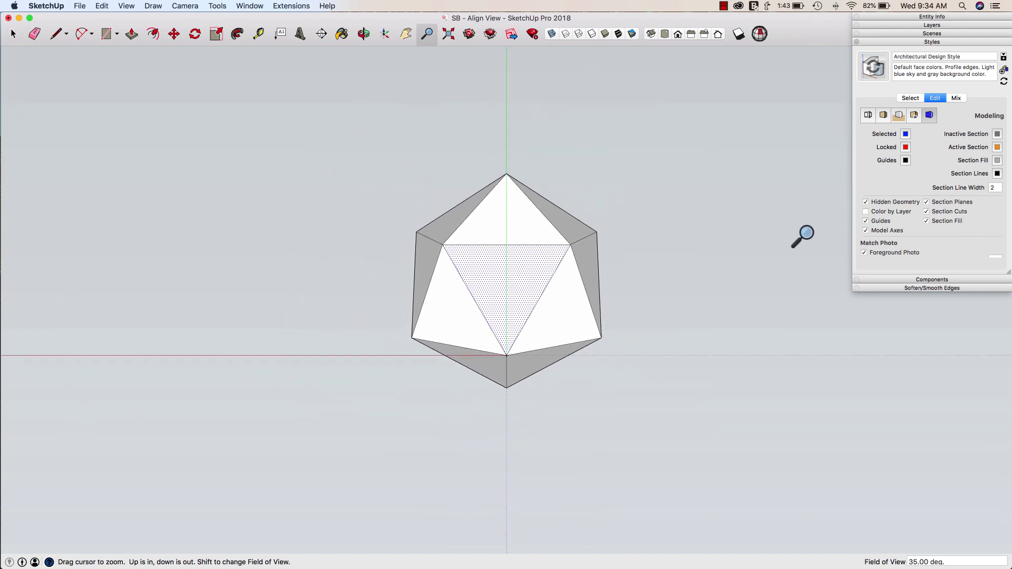
drag(802, 235, 786, 185)
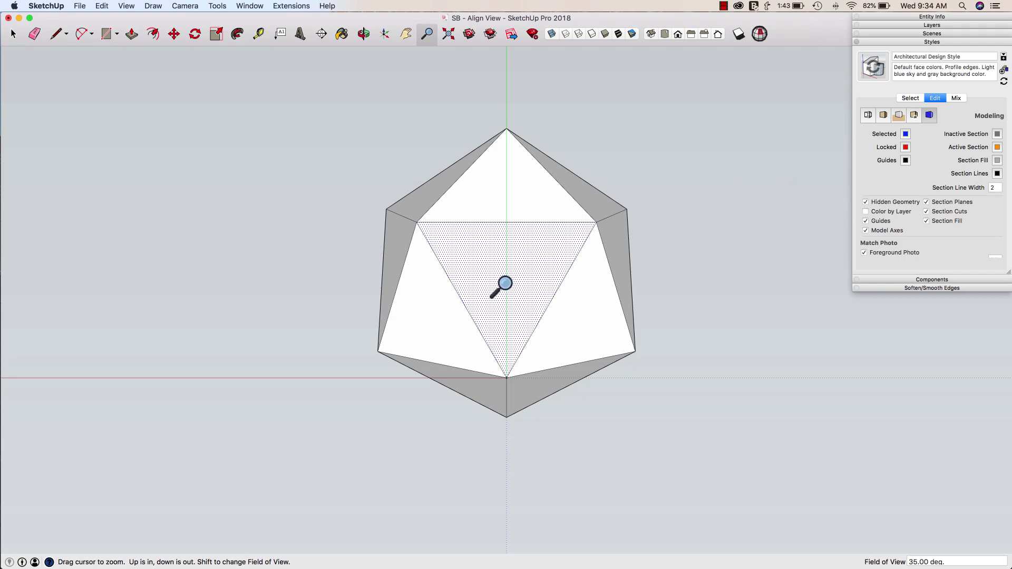
drag(859, 403, 800, 425)
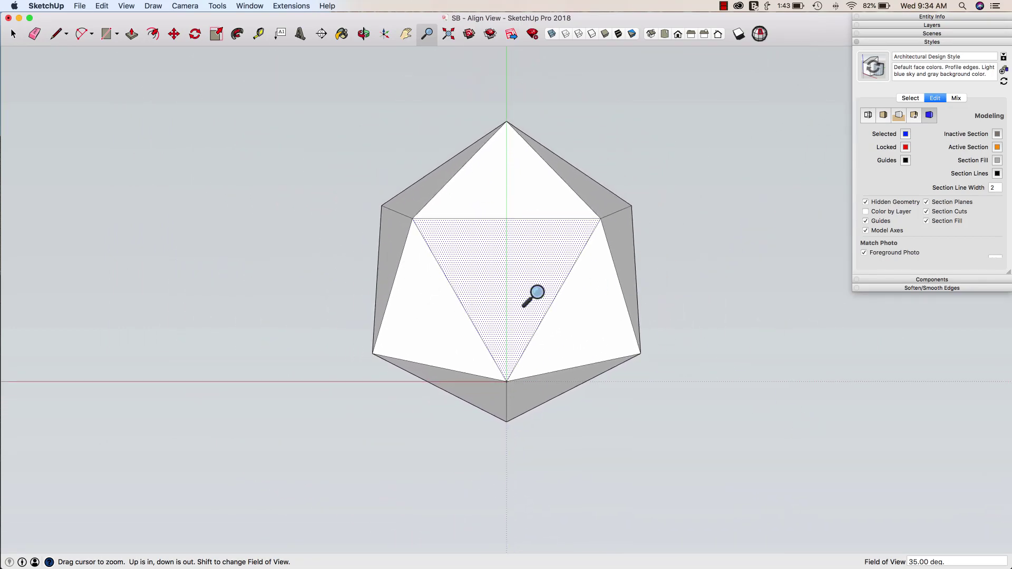
mouse_move(537, 293)
mouse_down()
mouse_move(529, 190)
mouse_move(517, 420)
mouse_move(520, 282)
mouse_up()
drag(465, 366, 519, 233)
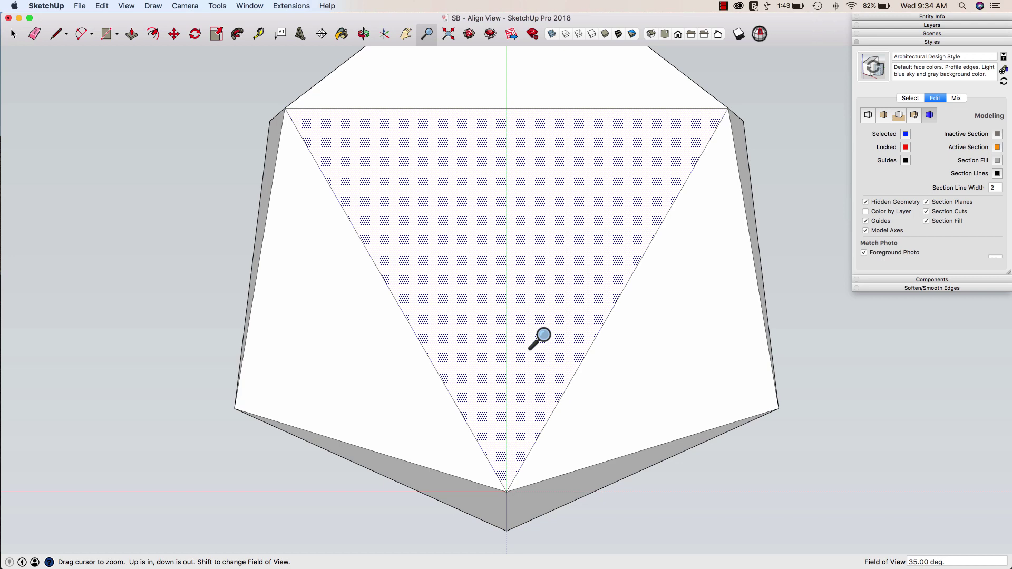
scroll(537, 339, down, 8)
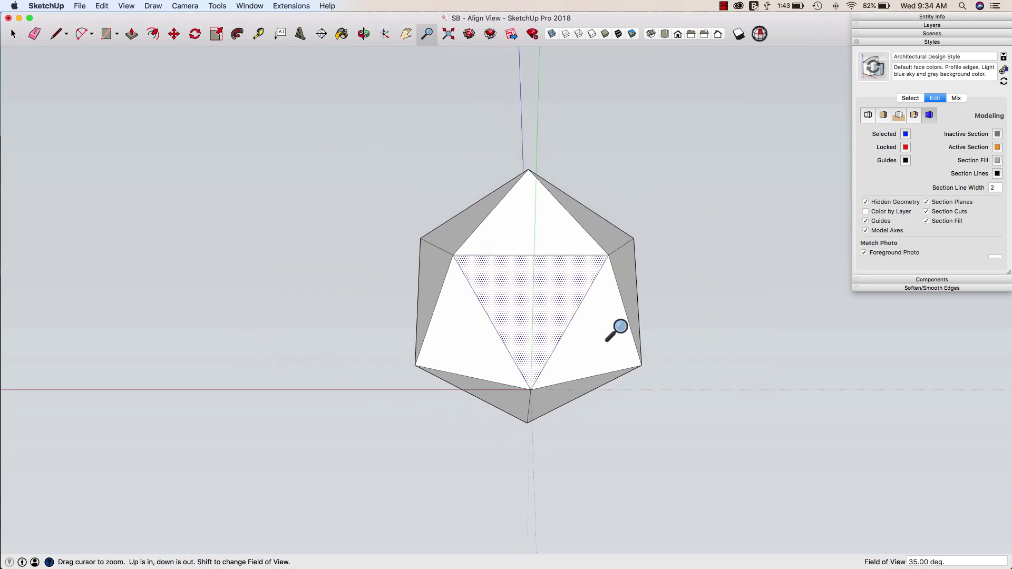
key(space)
key(Page_Down)
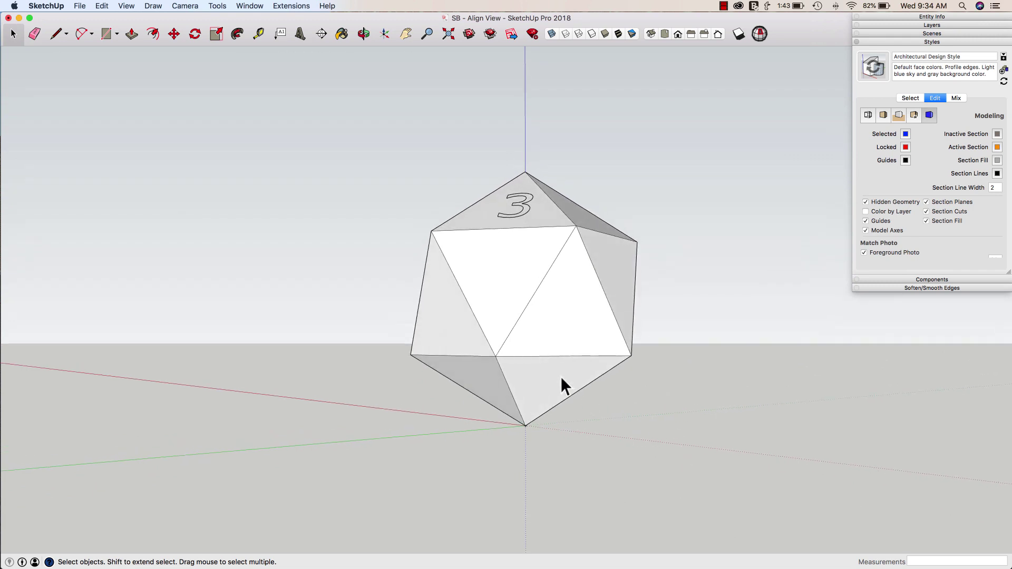
Step: Align the view to the lower face, then orbit to an angled view from above
right_click(561, 377)
click(599, 428)
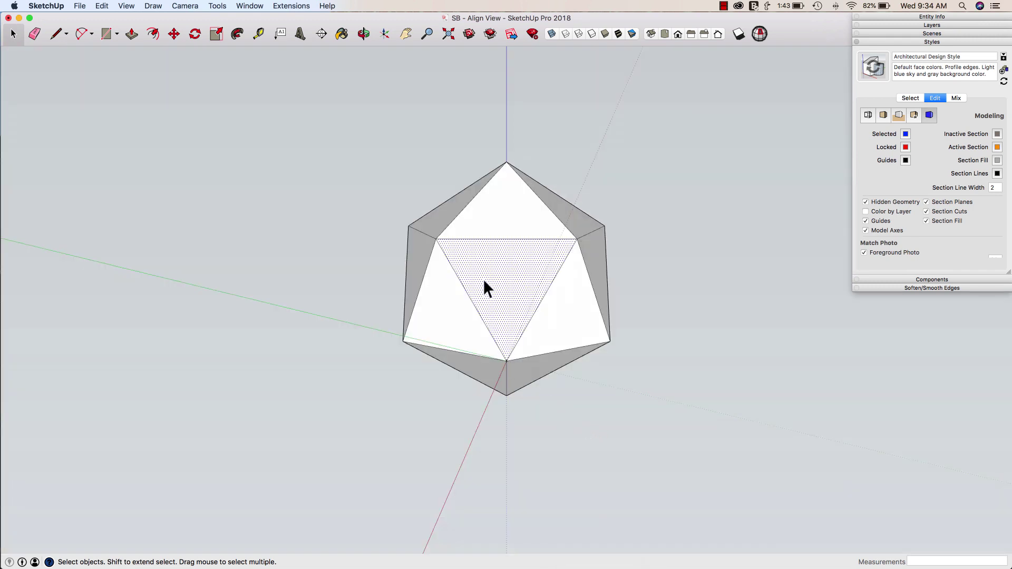
key(l)
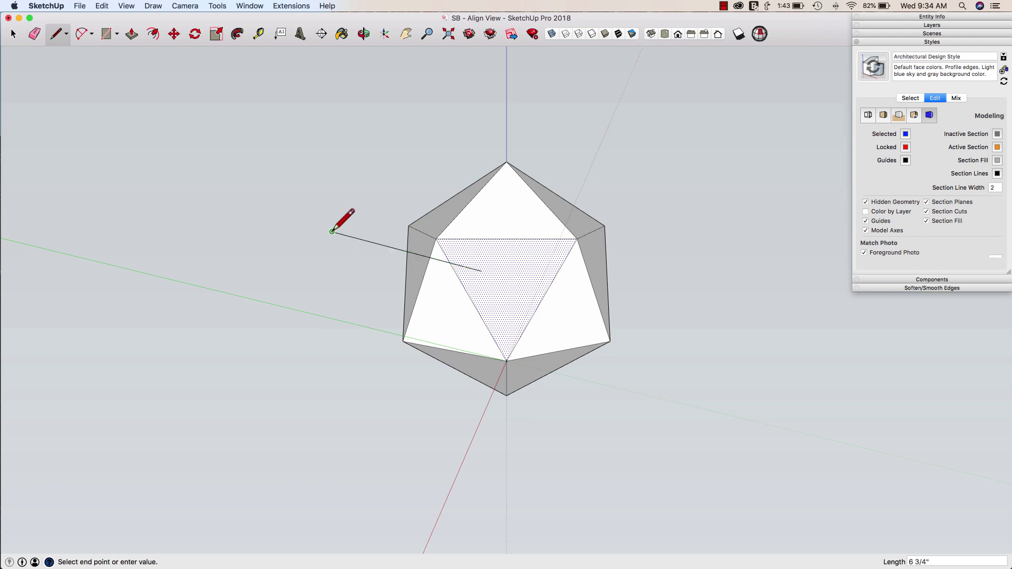
mouse_move(332, 231)
middle_down()
mouse_move(335, 283)
mouse_move(400, 319)
mouse_move(469, 310)
mouse_move(459, 289)
mouse_move(502, 291)
mouse_move(517, 324)
mouse_move(502, 316)
mouse_move(507, 222)
middle_up()
key(e)
key(space)
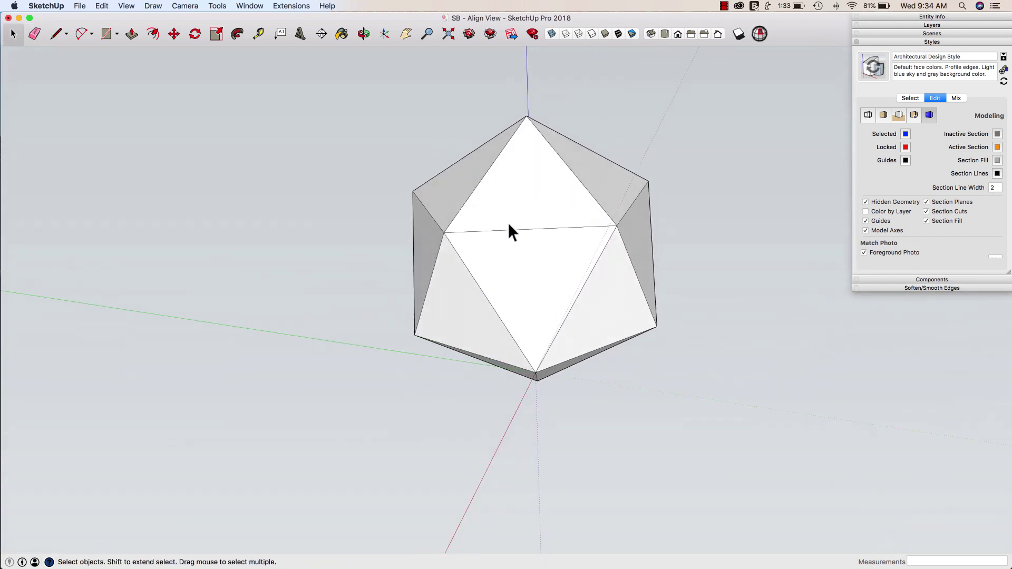
Step: Orbit around the icosahedron and right-click a triangular face to select it
mouse_move(536, 254)
middle_down()
mouse_move(554, 283)
mouse_move(533, 274)
middle_up()
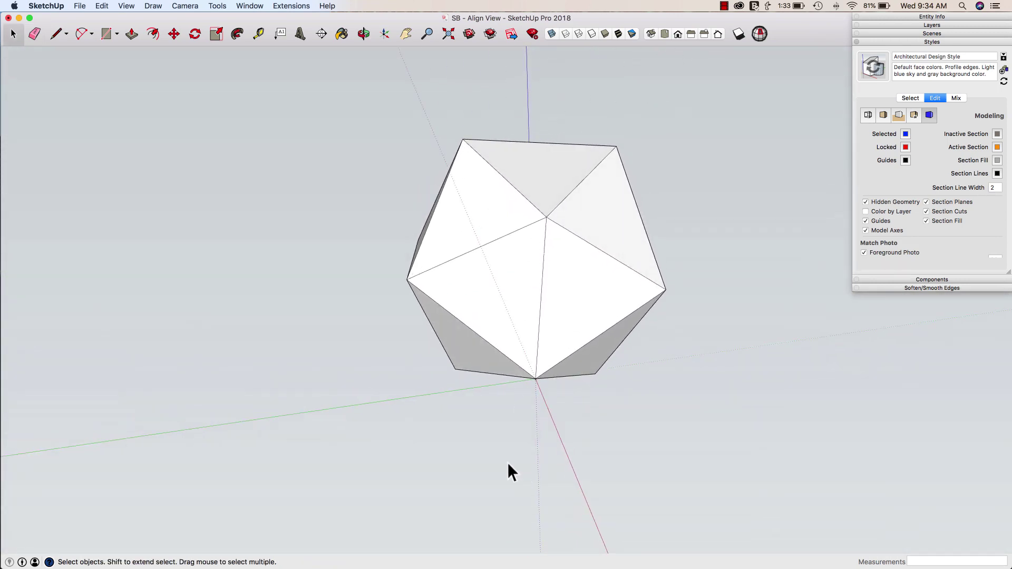
middle_drag(508, 467, 551, 286)
right_click(552, 287)
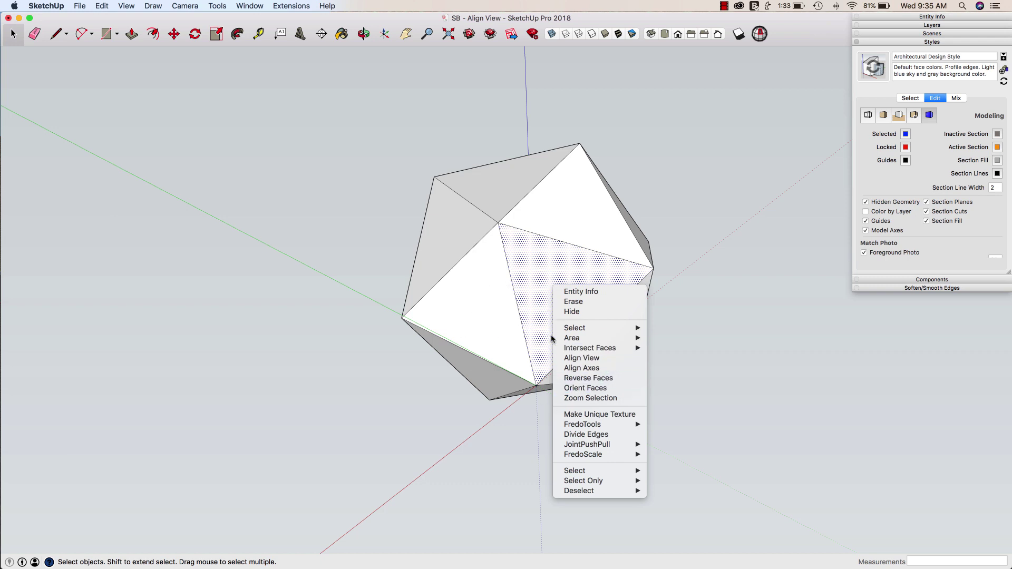
Step: Align the view to the selected face, then align the model axes to that face
click(581, 358)
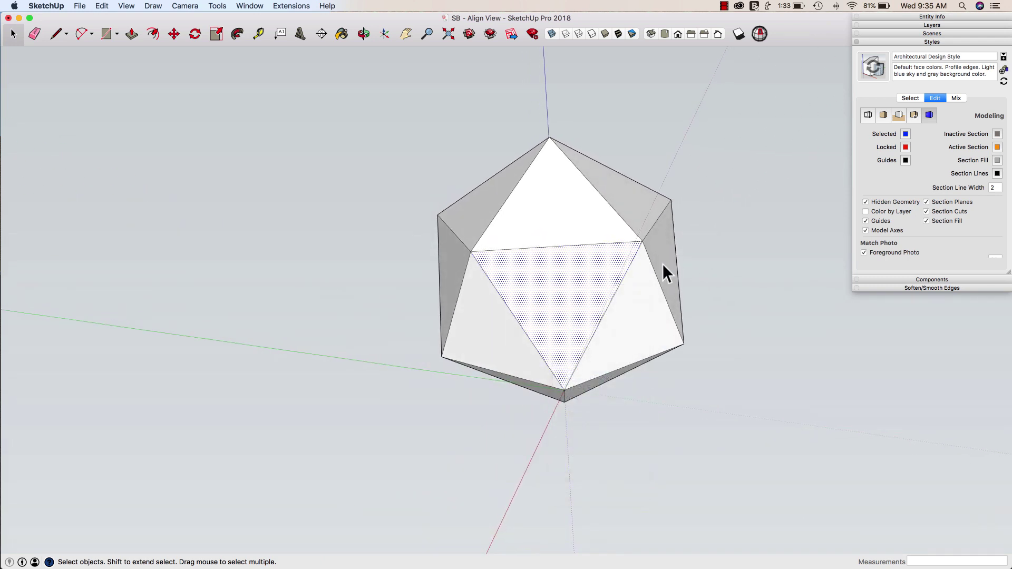
key(l)
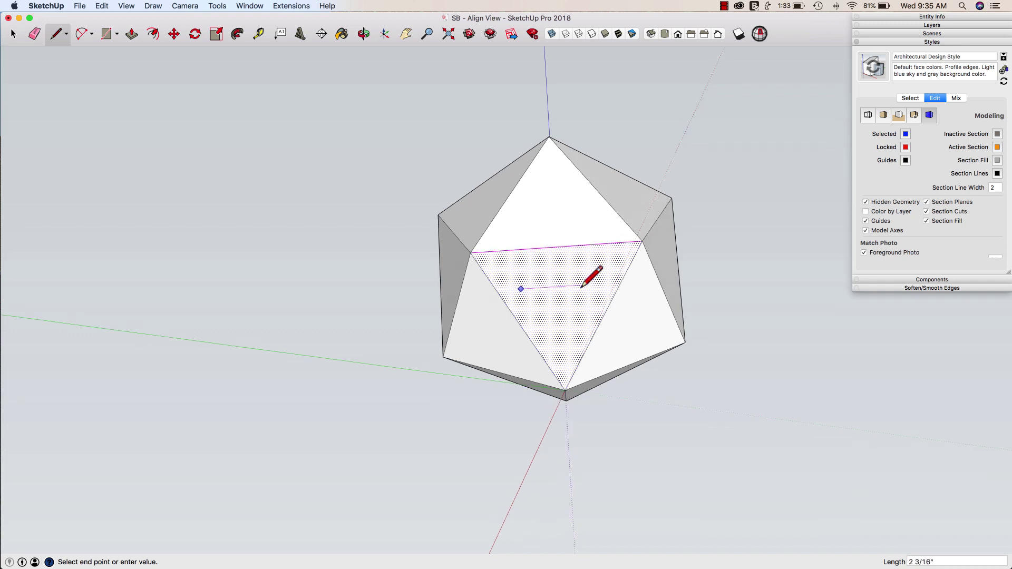
middle_drag(591, 277, 563, 310)
key(space)
right_click(563, 310)
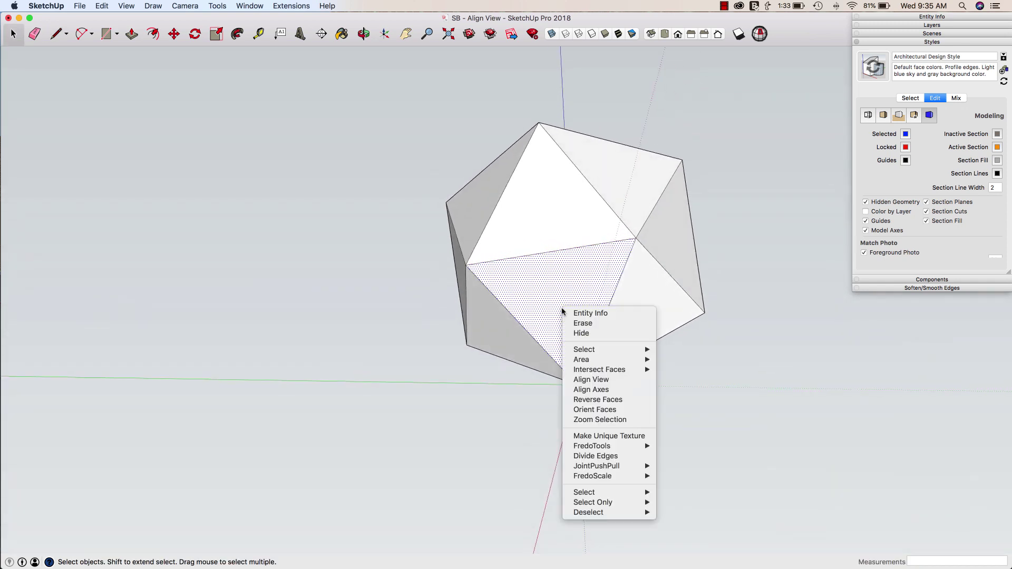
click(596, 392)
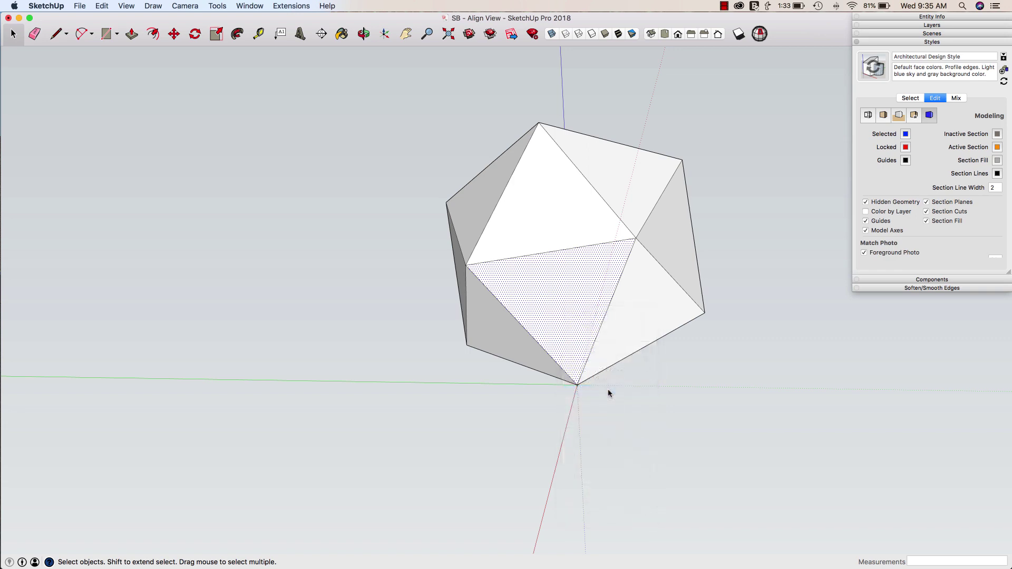
Step: Draw a small quadrilateral face on the die's top triangular face with lines
middle_drag(608, 390, 578, 252)
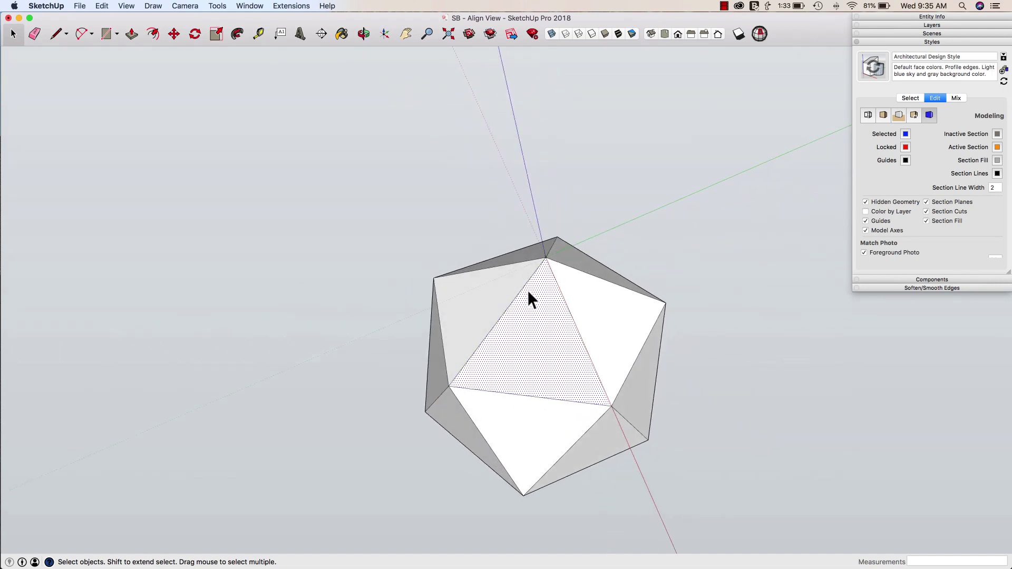
key(l)
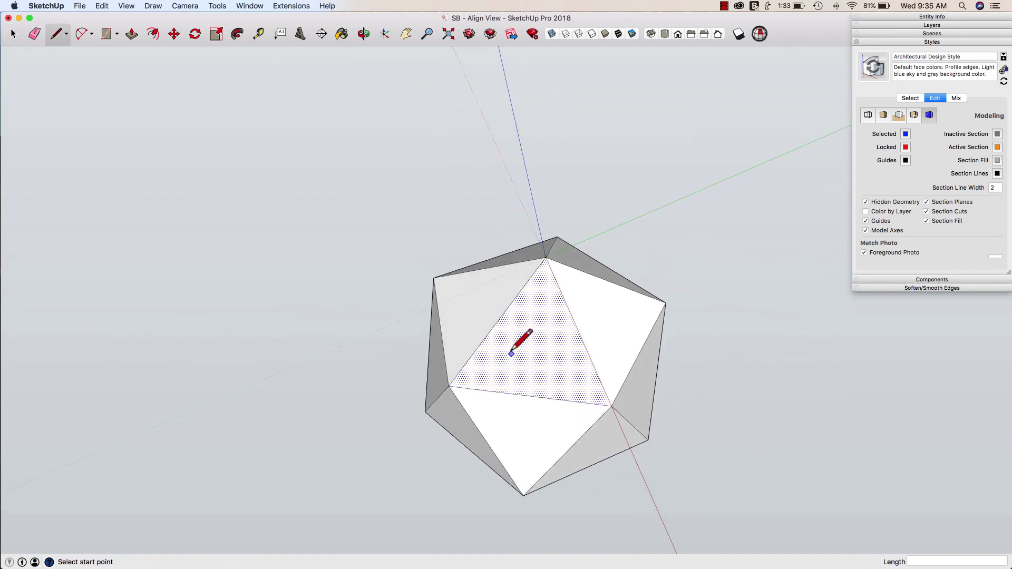
key(space)
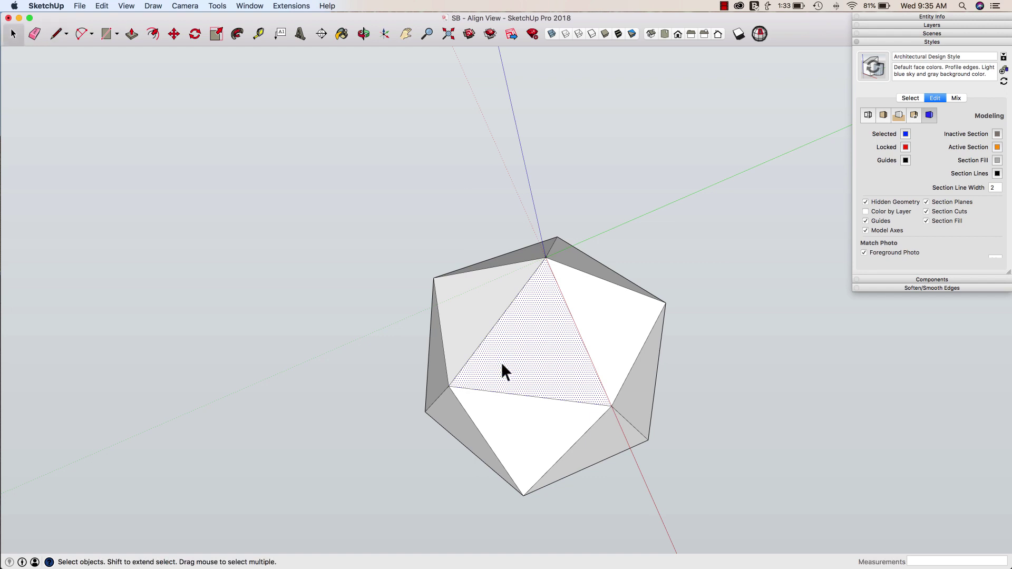
click(715, 262)
key(l)
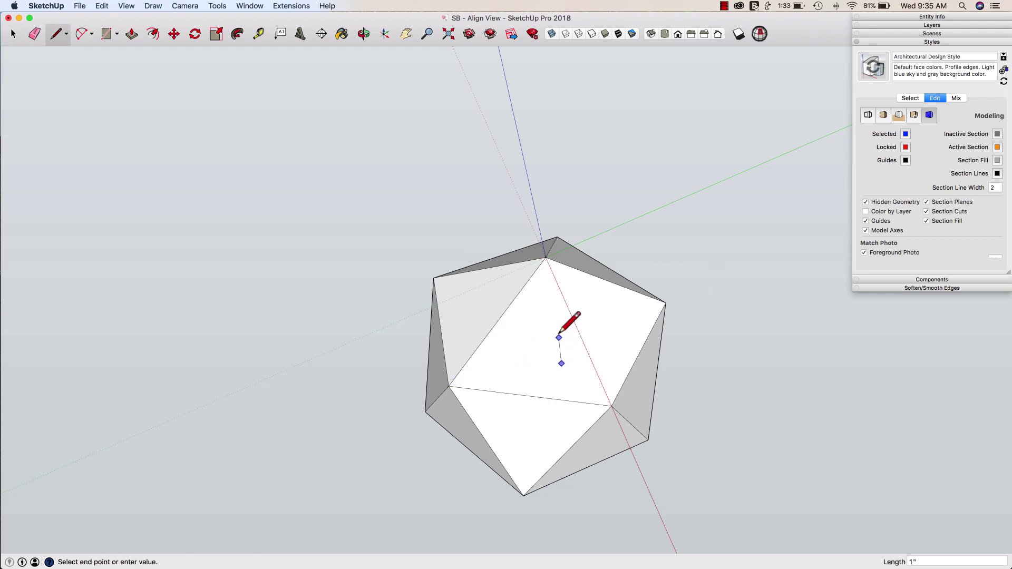
click(542, 319)
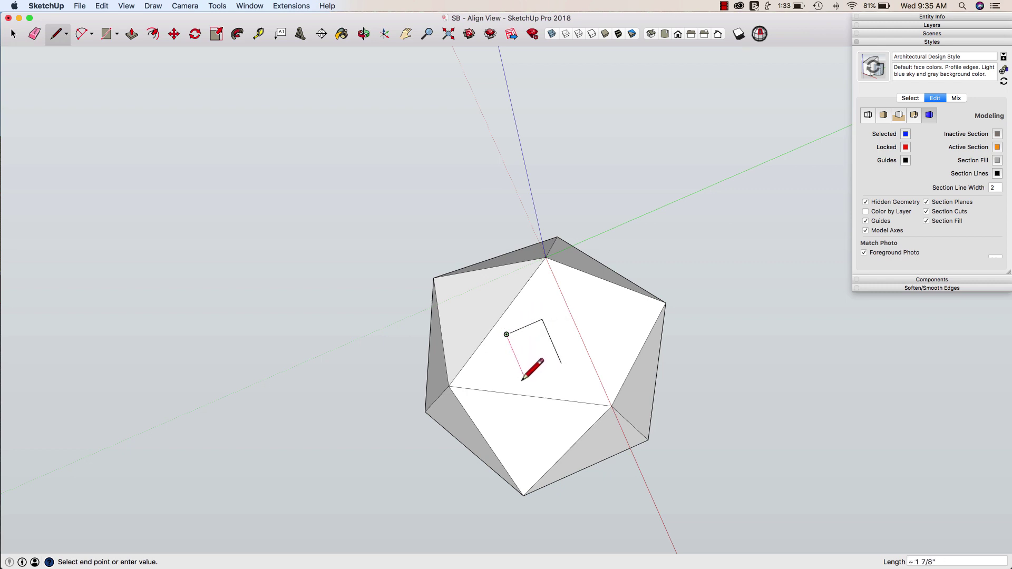
click(561, 363)
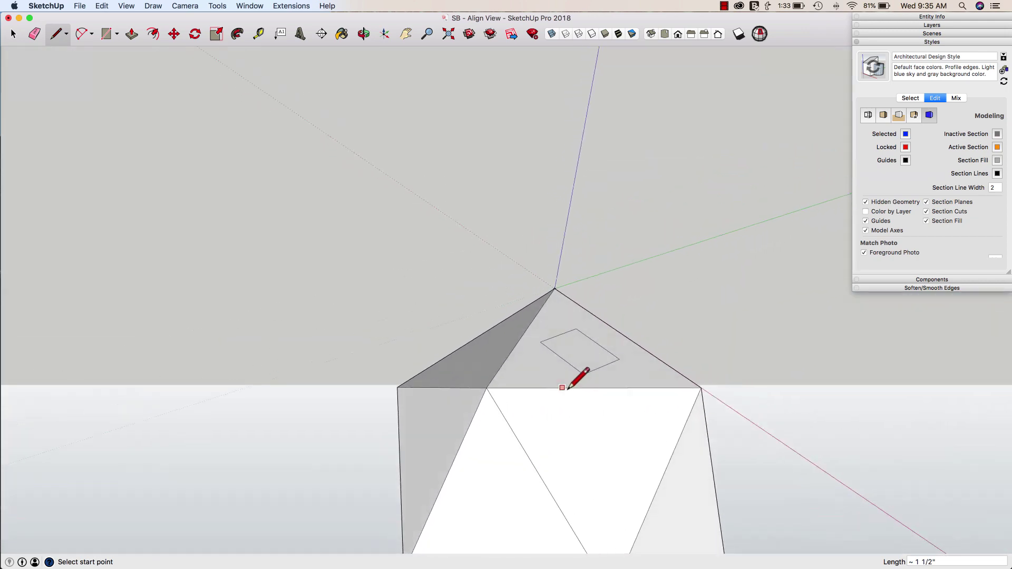
Step: Push/Pull the quad up into a box, then push its top down about 1 15/16" into a recess
key(p)
click(580, 376)
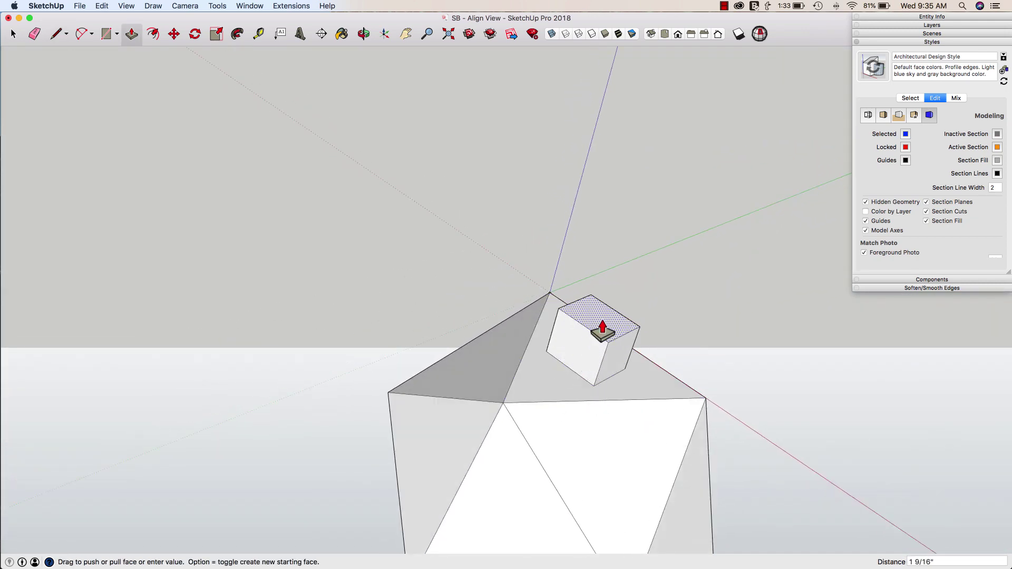
click(603, 331)
middle_drag(603, 331, 424, 348)
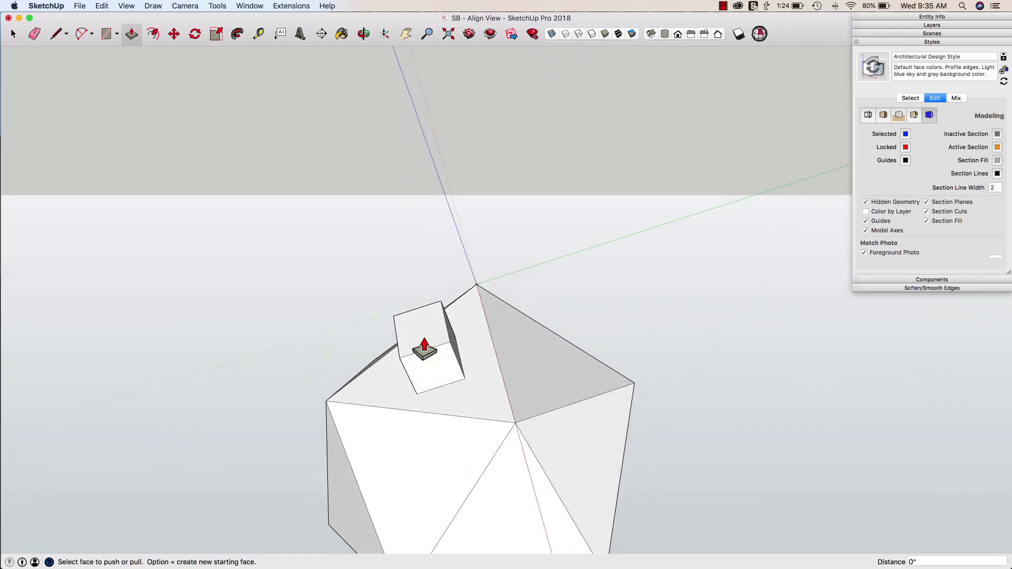
click(424, 349)
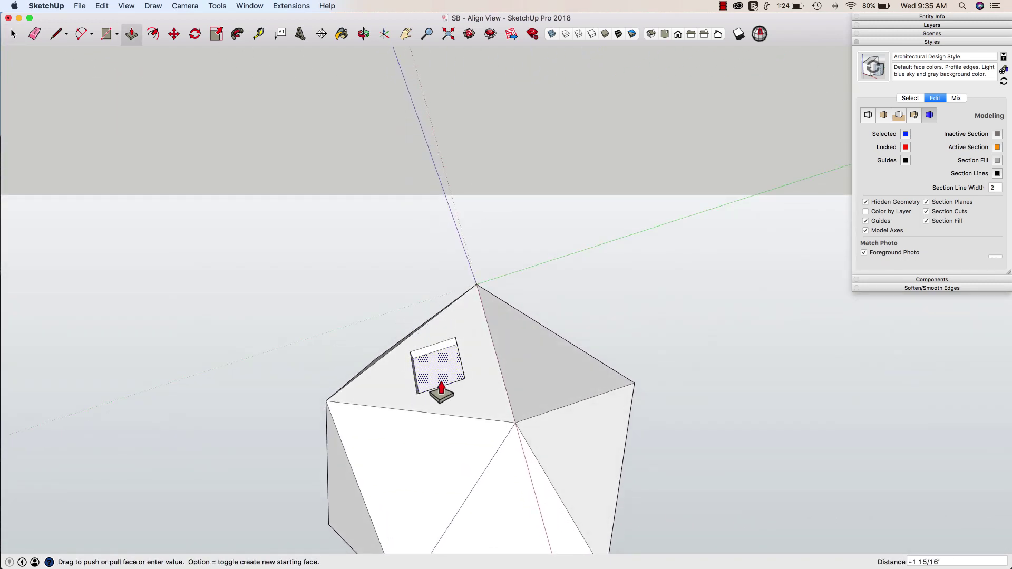
click(442, 391)
key(space)
middle_drag(483, 343, 487, 257)
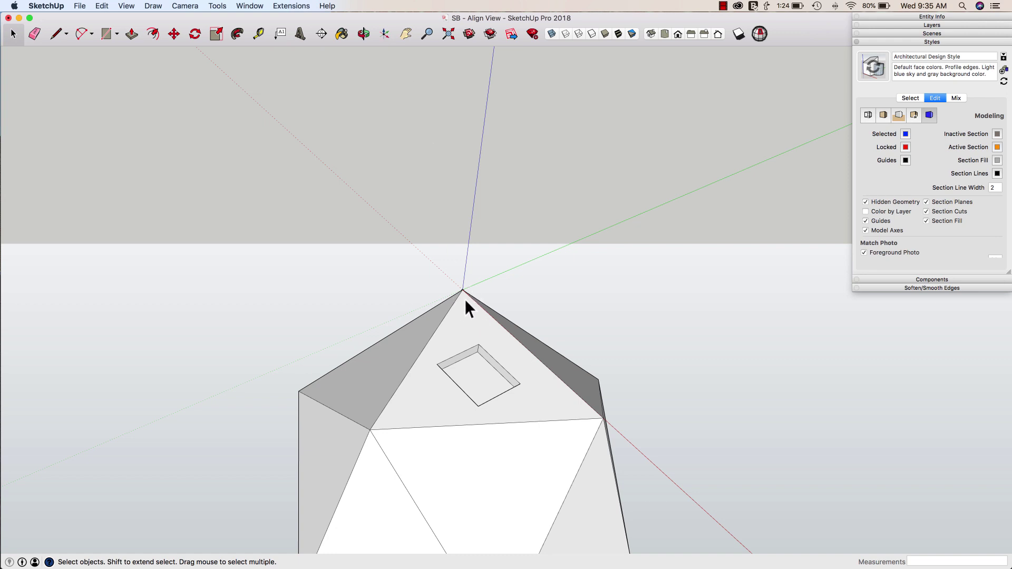
Step: Align the axes to the top face, reset them, and orbit to show faces 2 and 3
right_click(465, 318)
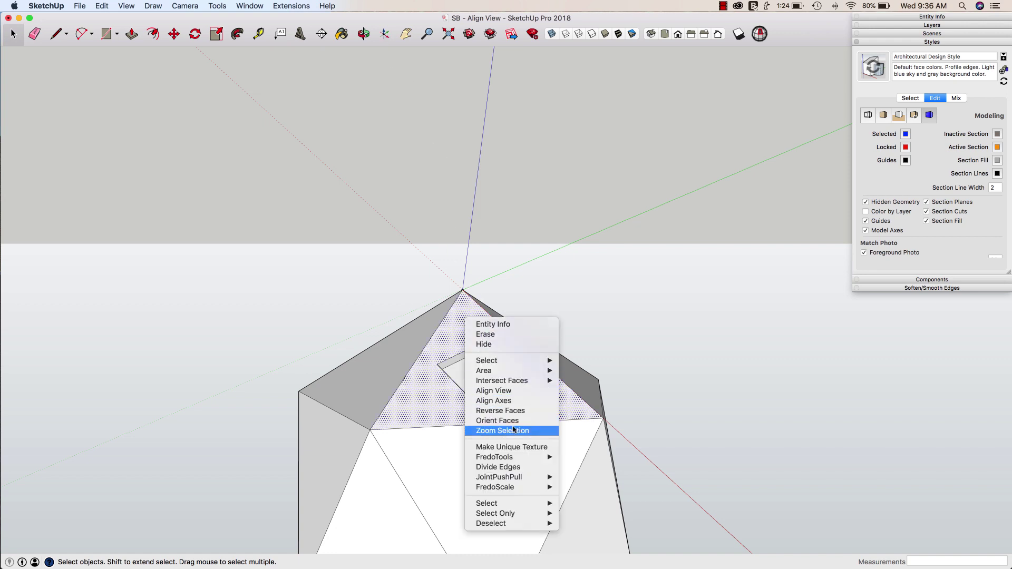
click(501, 401)
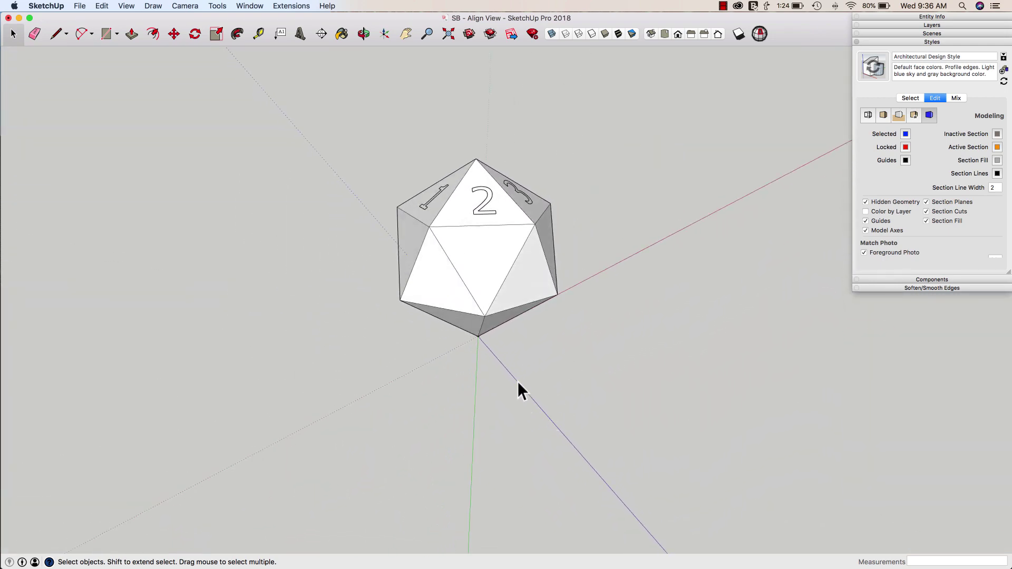
right_click(518, 385)
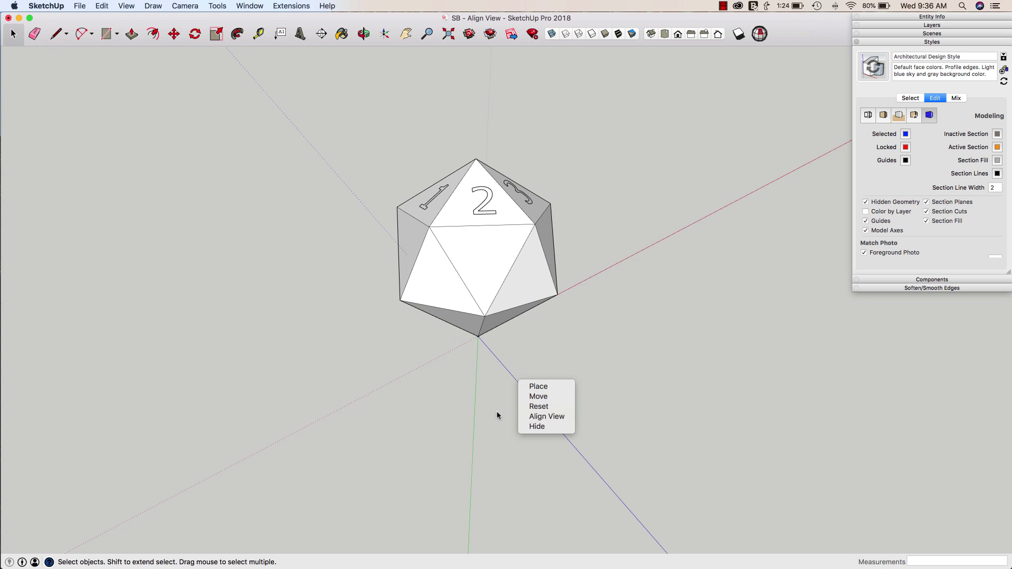
click(539, 406)
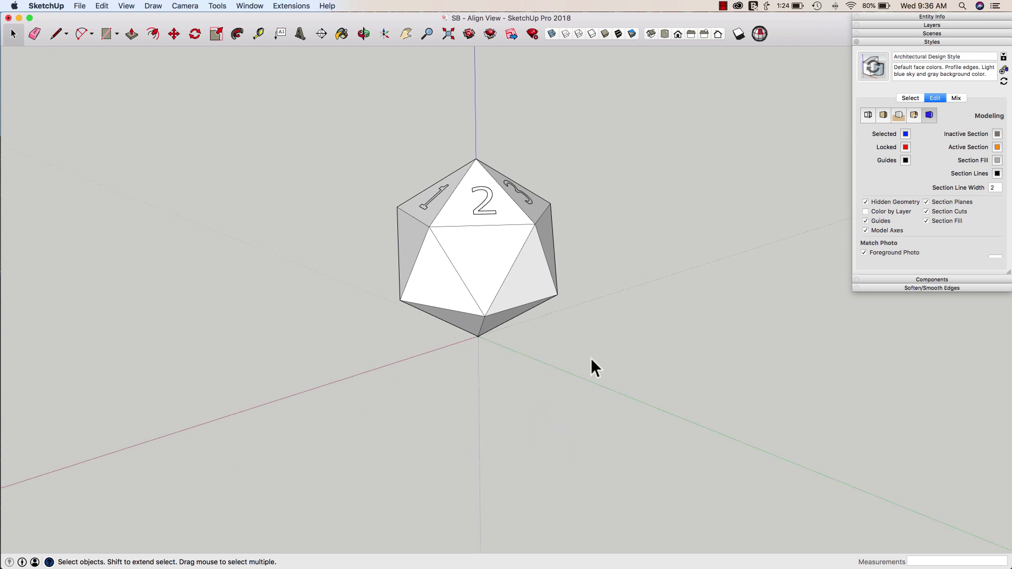
middle_drag(590, 359, 527, 349)
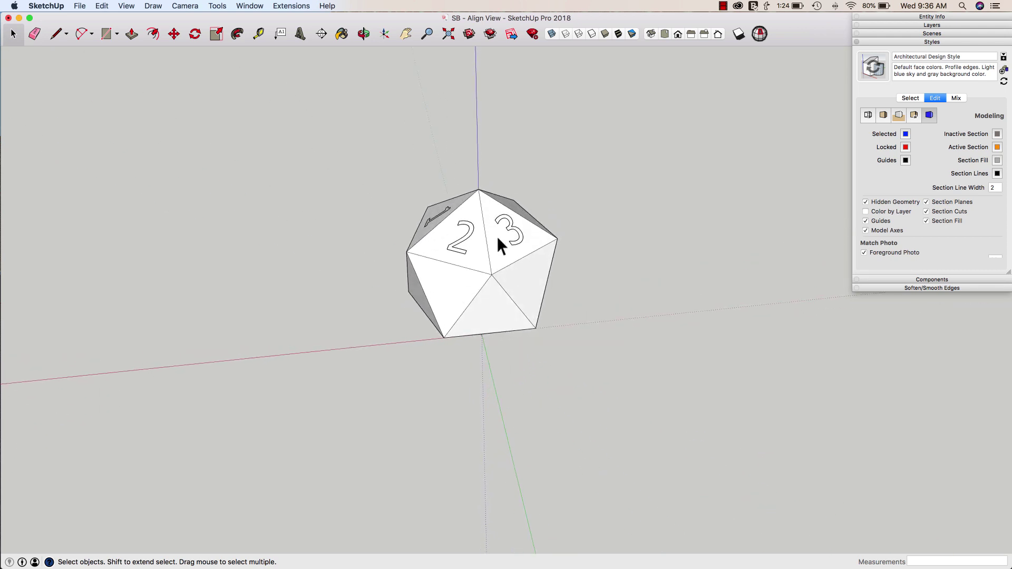
middle_drag(465, 188, 307, 30)
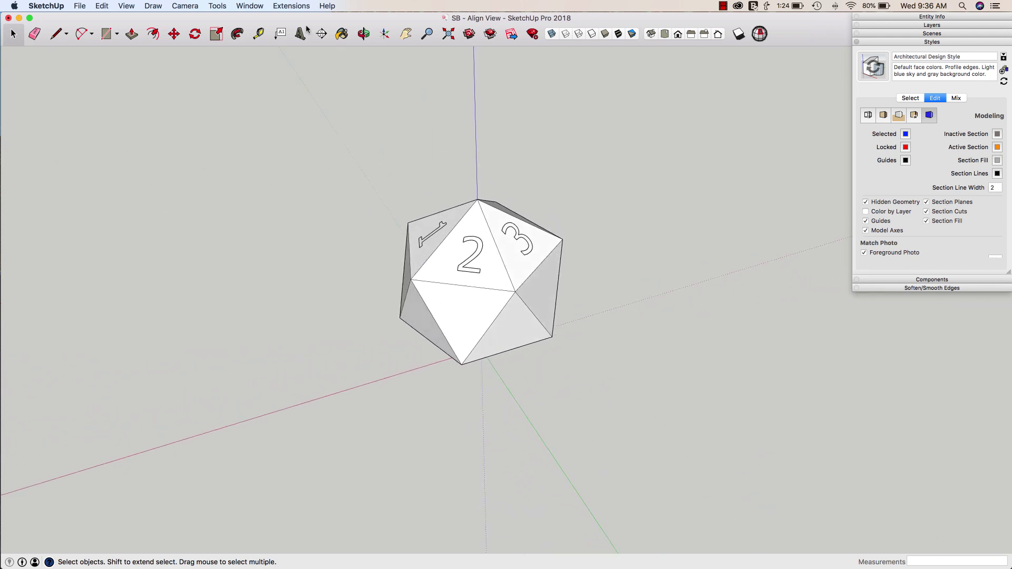
Step: Place section plane 'Section 3' on face 3 and move it about 2 7/16" into the die
click(321, 34)
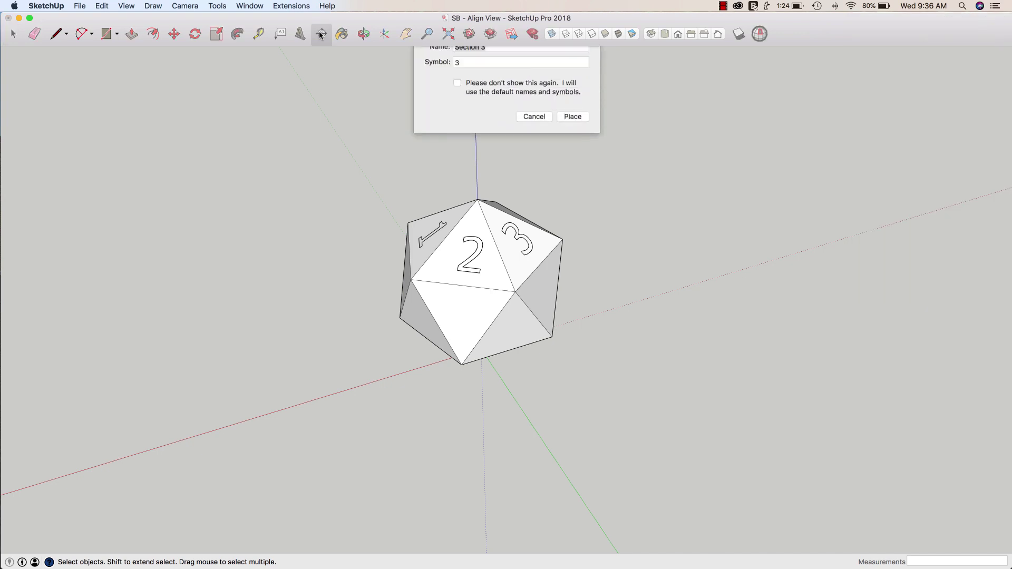
click(585, 145)
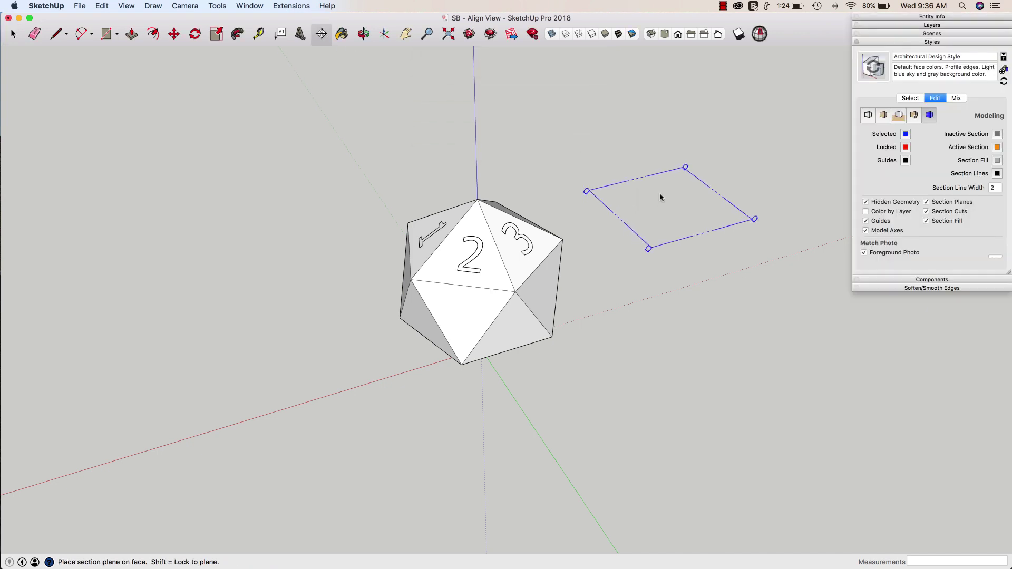
click(516, 241)
key(m)
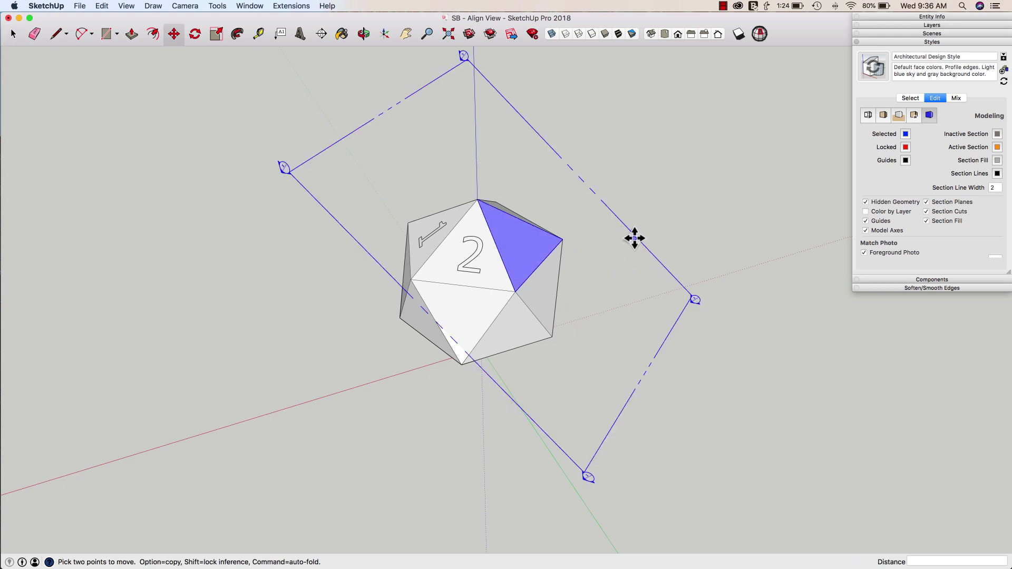
drag(635, 237, 646, 353)
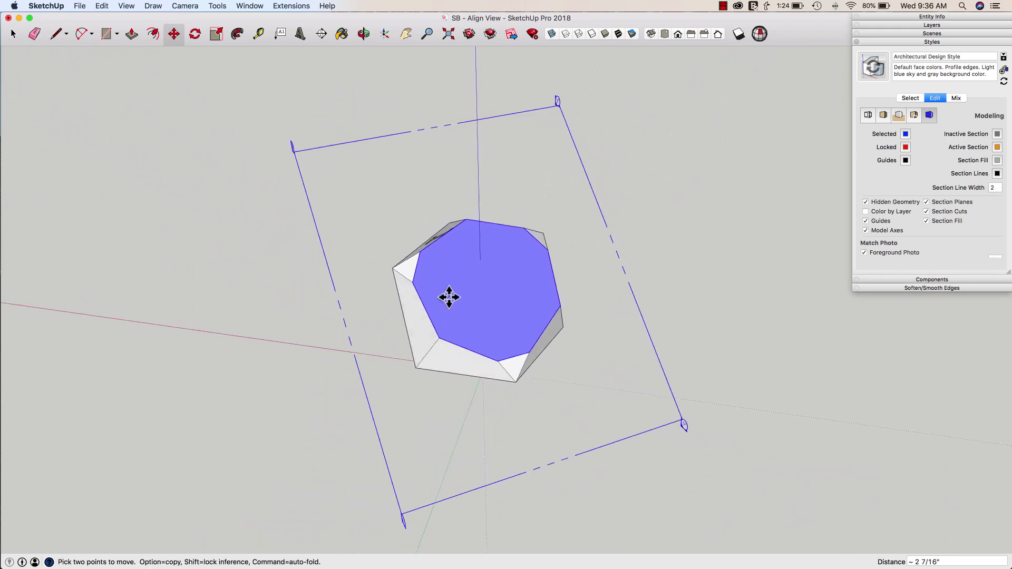
key(space)
Step: Use Align View on the section plane so the camera faces the cut squarely
right_click(496, 283)
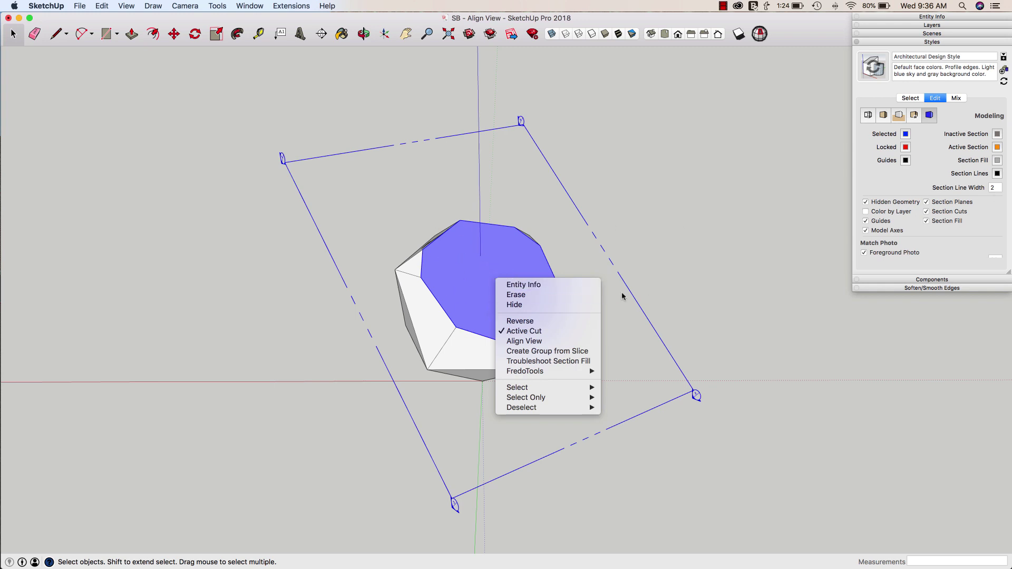
click(498, 245)
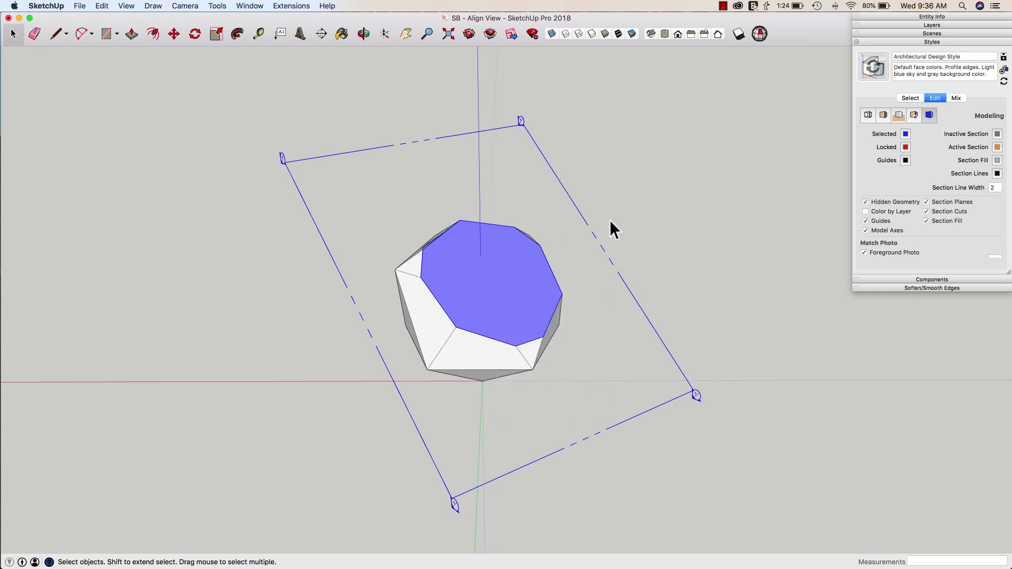
right_click(593, 233)
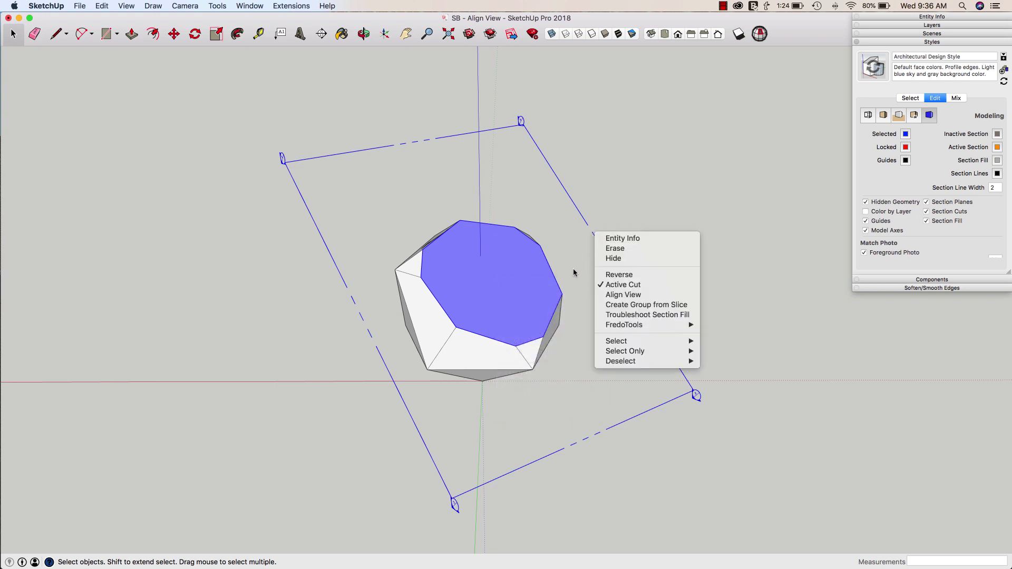
click(615, 296)
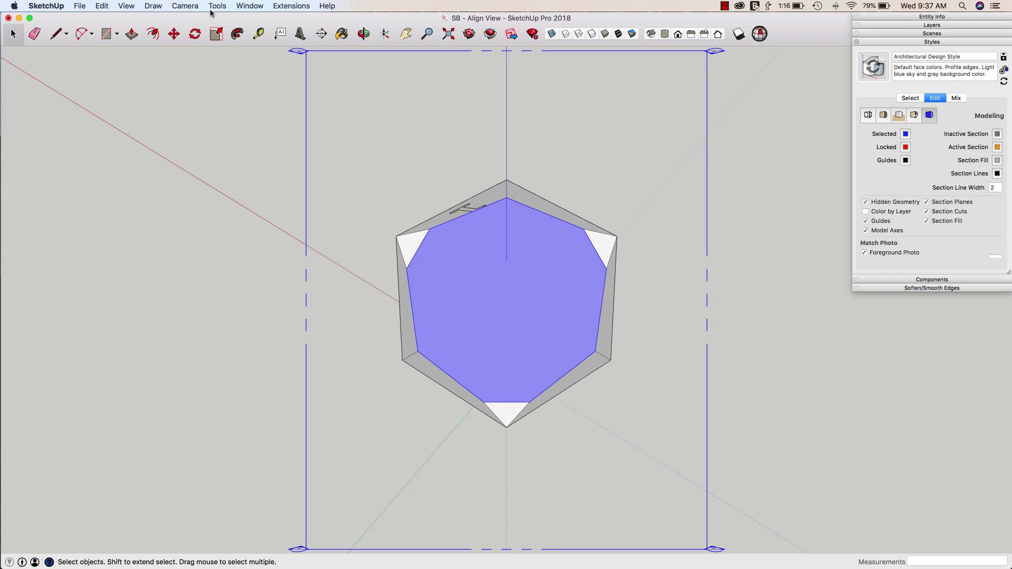
Step: Switch the camera to Parallel Projection and confirm the setting in the Camera menu
click(187, 6)
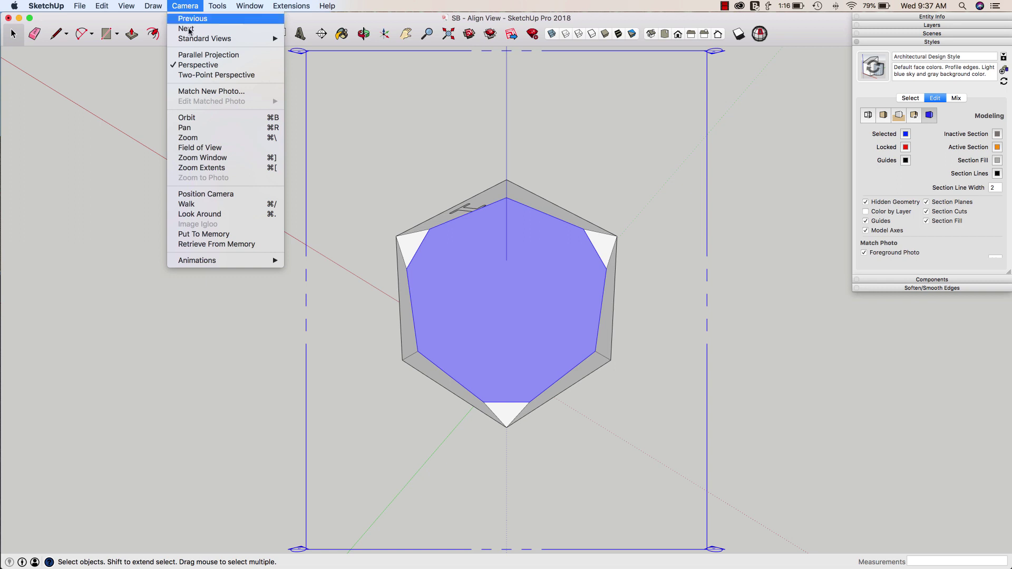
click(190, 55)
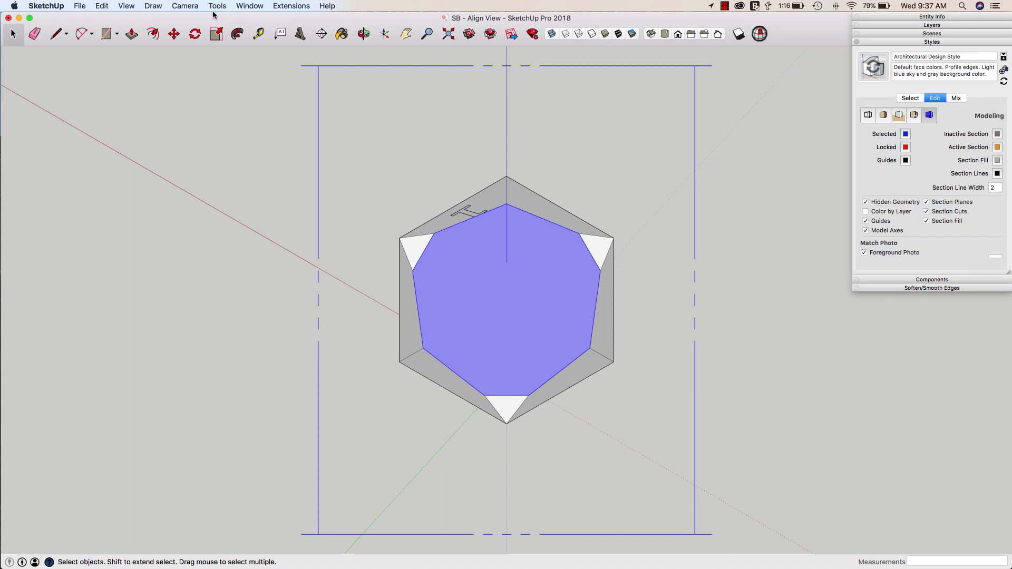
click(177, 8)
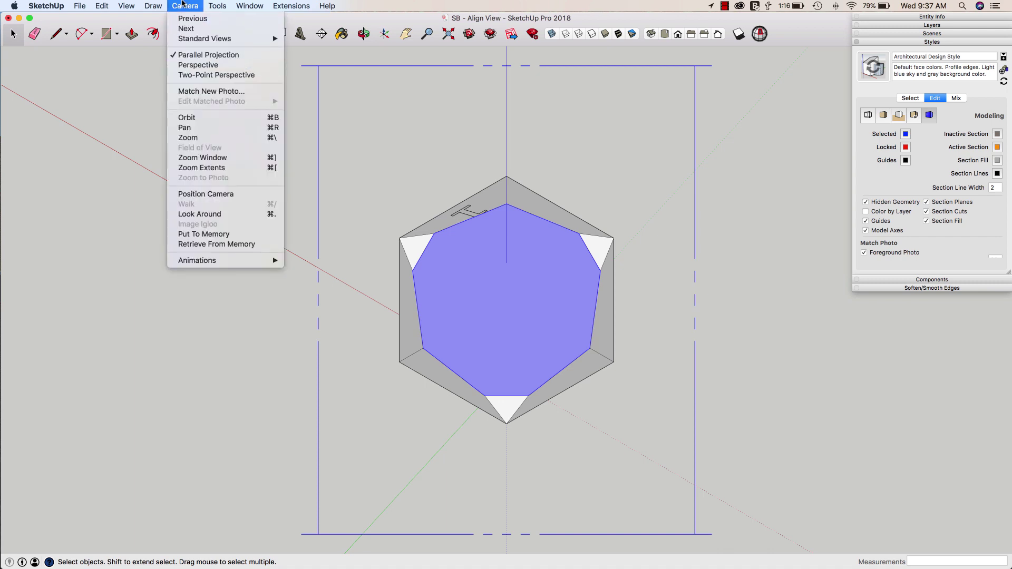
click(181, 5)
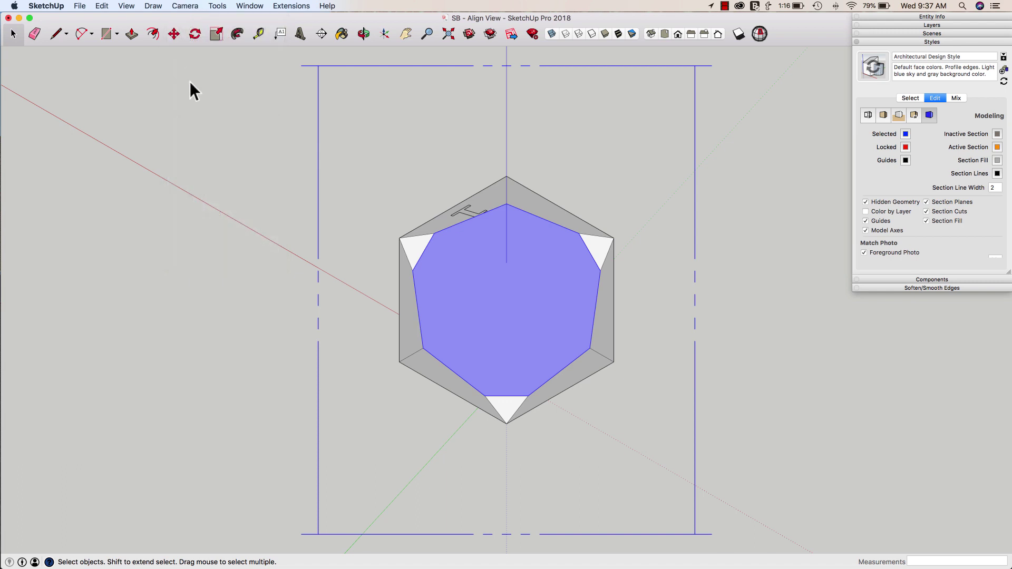